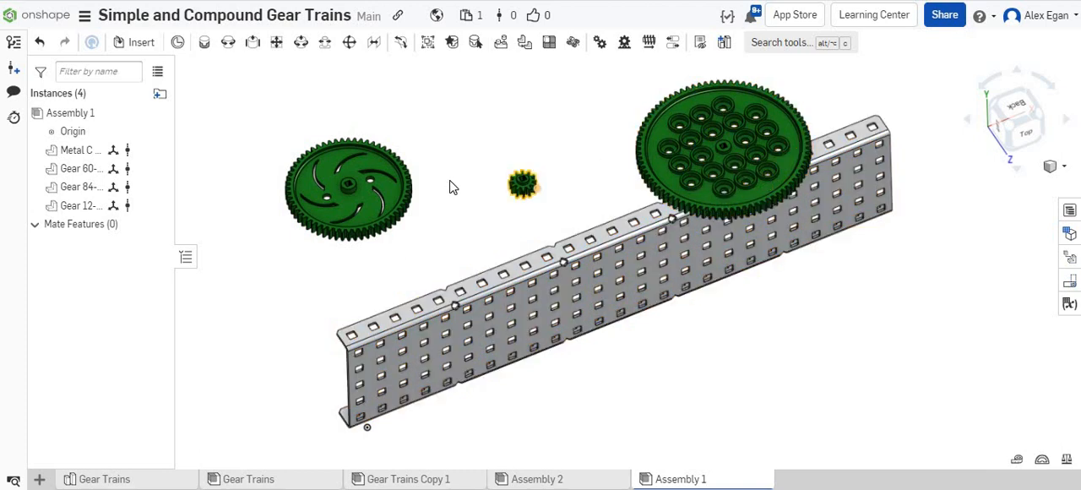
# Fix the 1x5x25 aluminum C-channel in place in the assembly.
pyautogui.moveTo(454, 225); pyautogui.dragTo(454, 215, button='right')
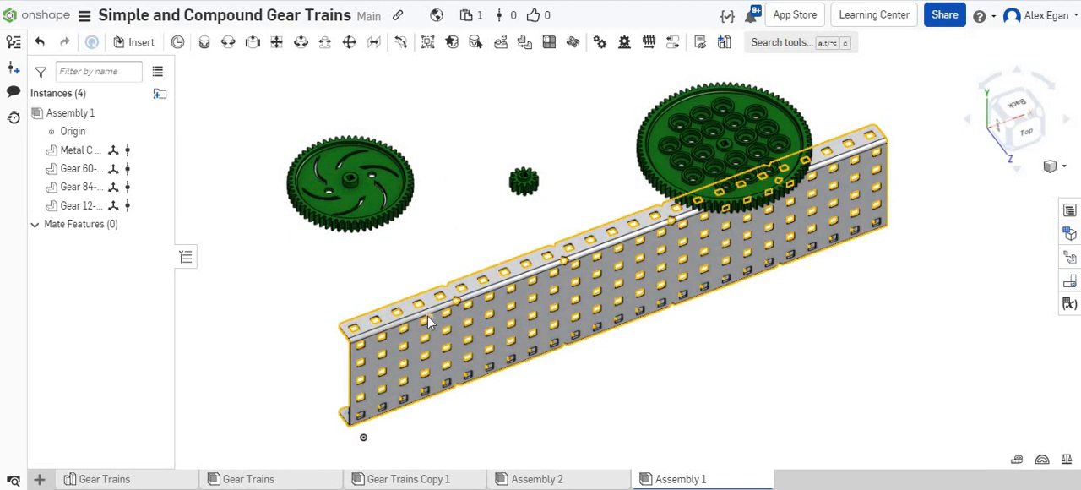
pyautogui.click(683, 154)
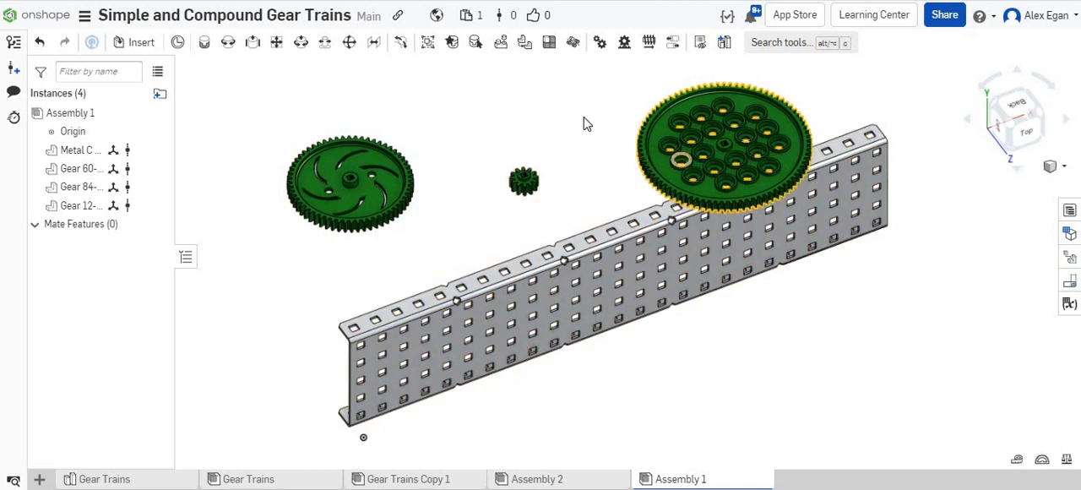
pyautogui.click(462, 306)
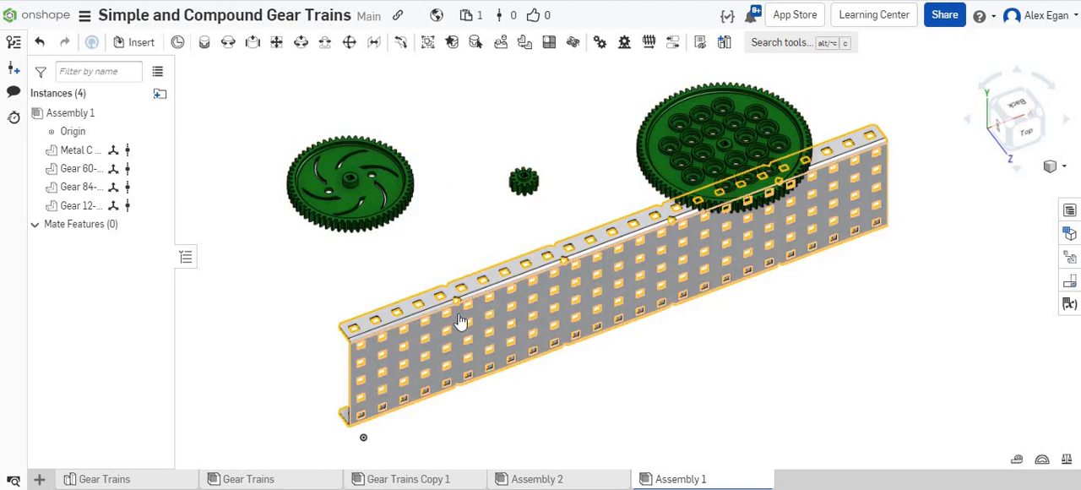
pyautogui.rightClick(460, 321)
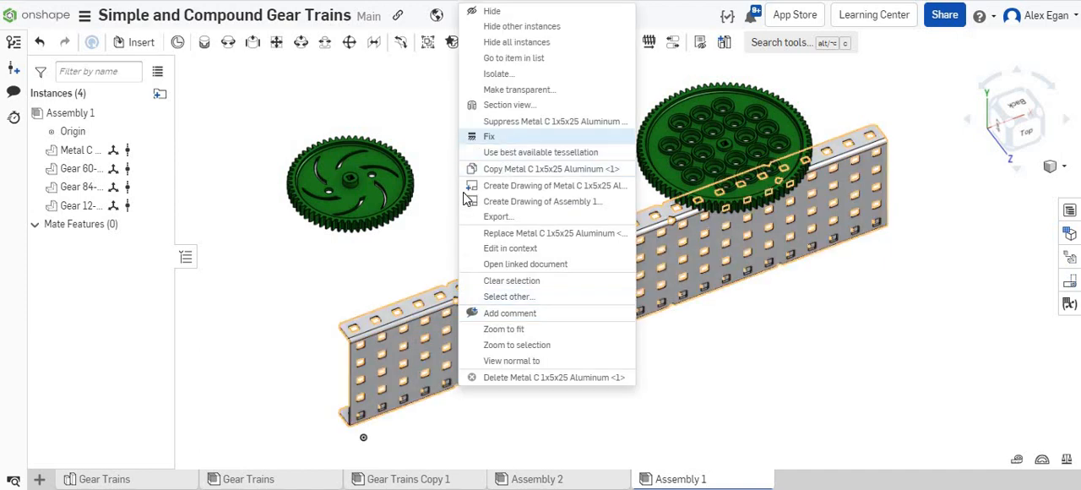
pyautogui.click(489, 136)
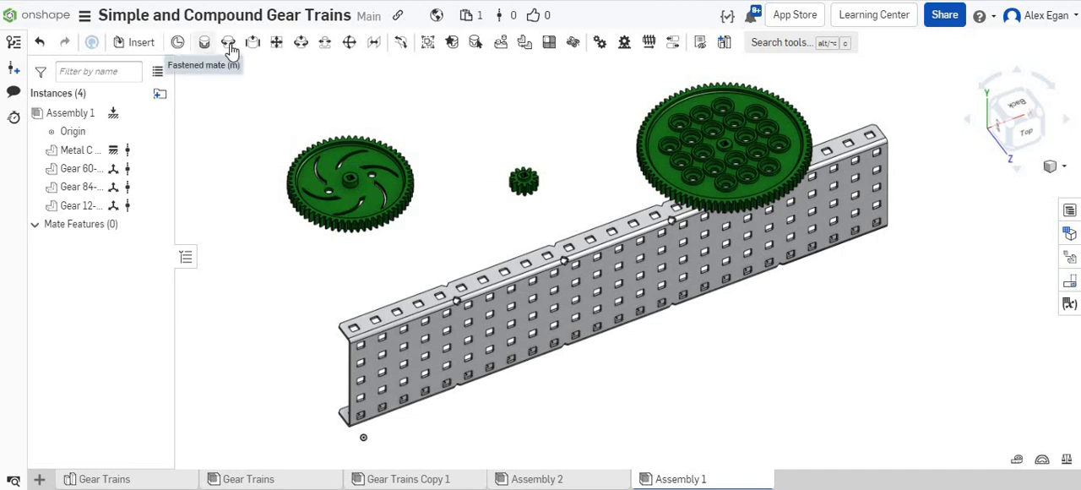
# Start a revolute mate with its first connector at the center of the 60-tooth gear's raised hub face.
pyautogui.press('m')
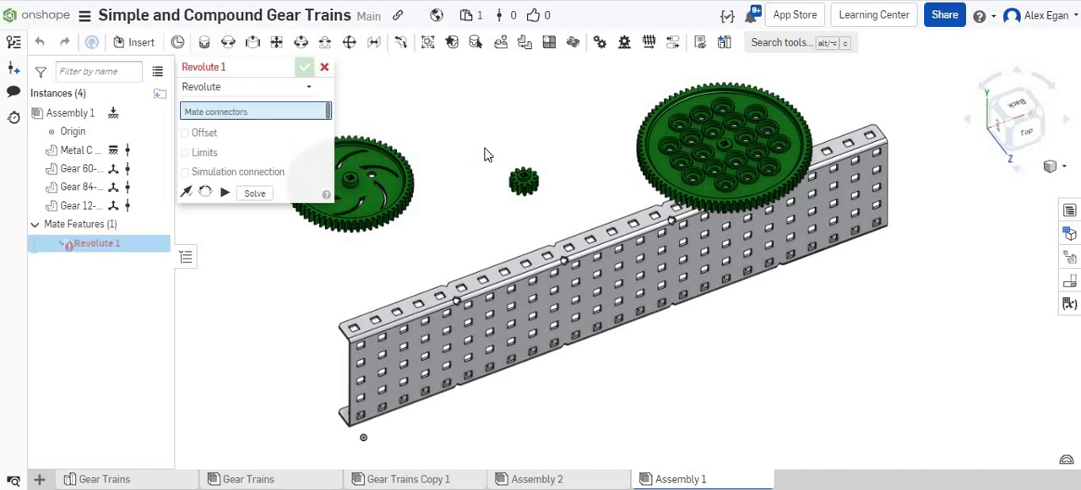
pyautogui.scroll(-2, 528, 143)
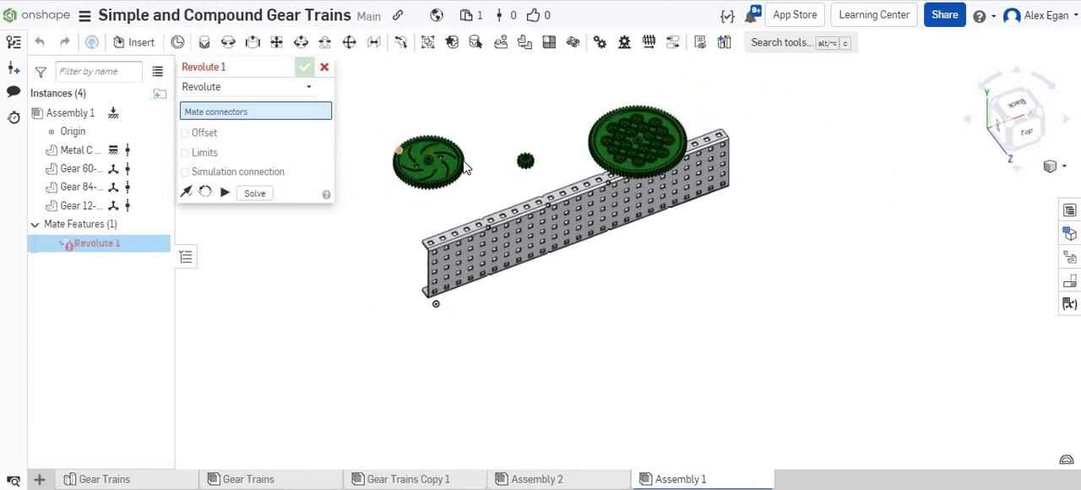
pyautogui.scroll(5, 462, 162)
pyautogui.scroll(8, 463, 159)
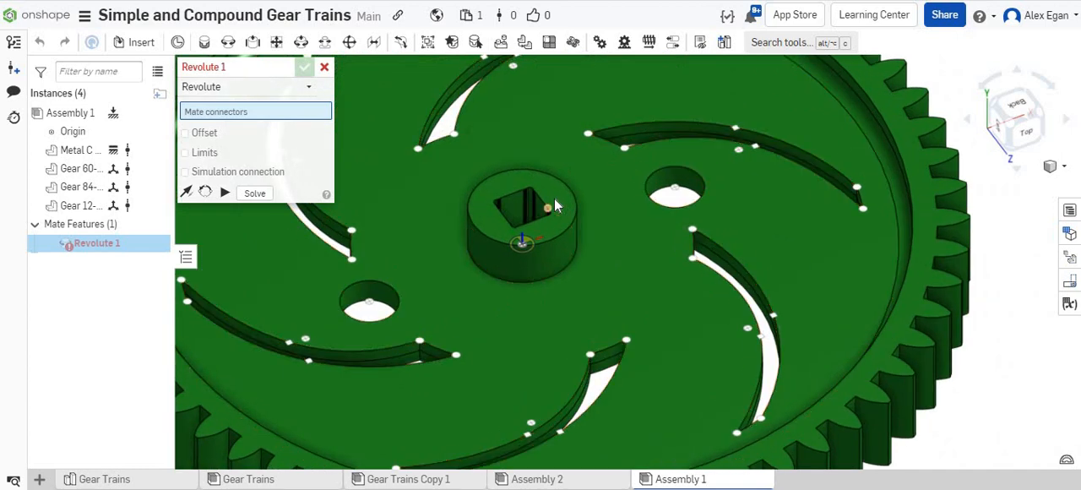
pyautogui.scroll(5, 558, 183)
pyautogui.moveTo(559, 196)
pyautogui.mouseDown(button='right')
pyautogui.moveTo(561, 226)
pyautogui.moveTo(558, 211)
pyautogui.mouseUp(button='right')
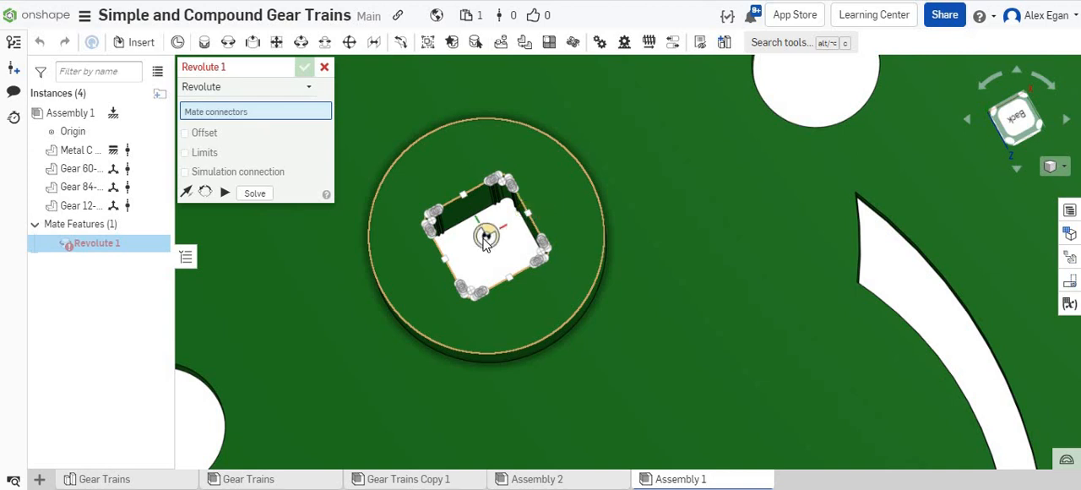
pyautogui.click(487, 240)
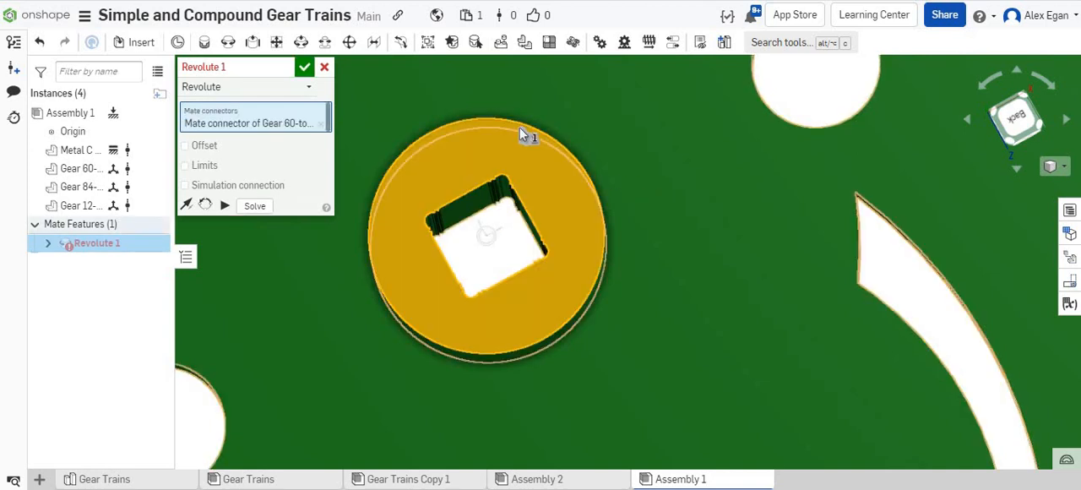
# Mate the 60-tooth gear to the third hole of the C-channel's middle row and flip the primary axis so the hub faces outward.
pyautogui.scroll(-3, 629, 135)
pyautogui.scroll(-8, 631, 131)
pyautogui.moveTo(647, 97); pyautogui.dragTo(598, 331, button='right')
pyautogui.scroll(5, 579, 314)
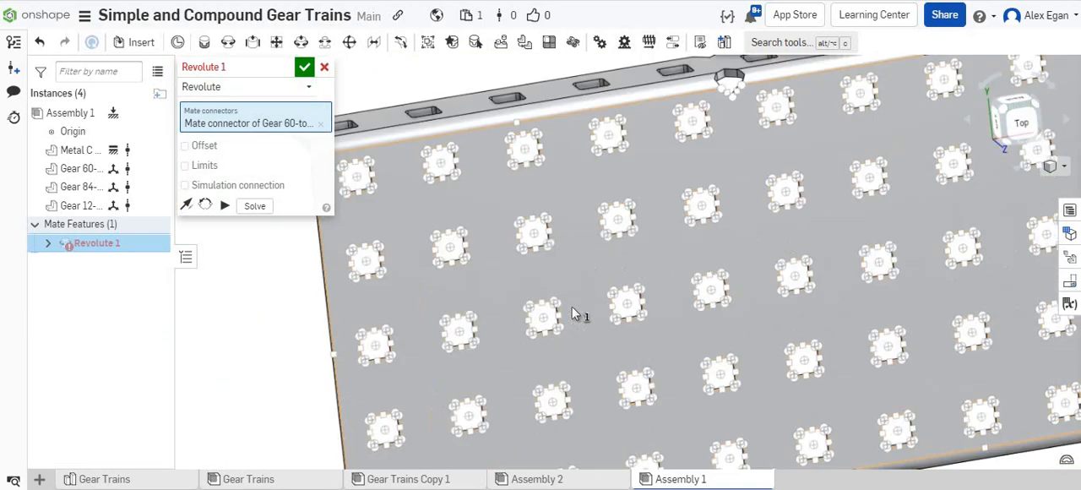
pyautogui.scroll(5, 566, 312)
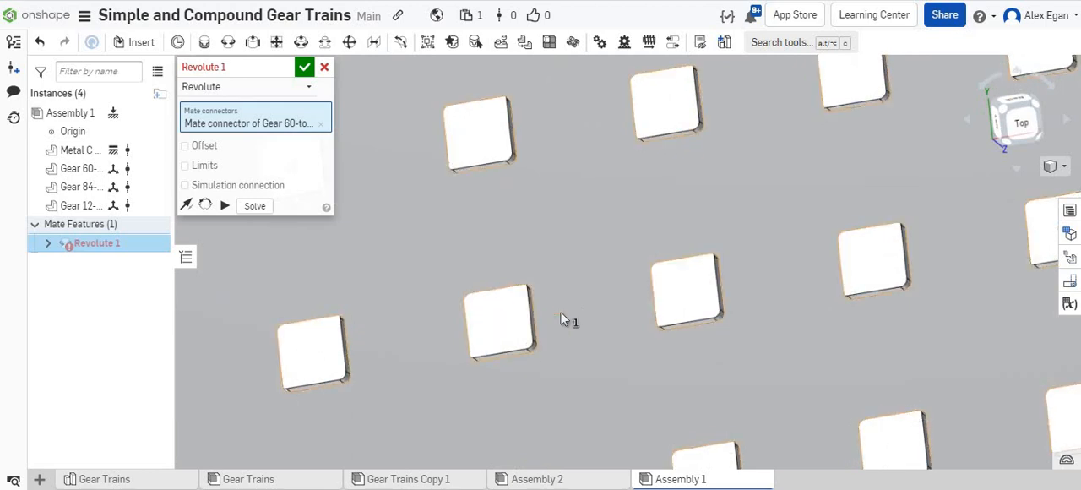
pyautogui.click(501, 324)
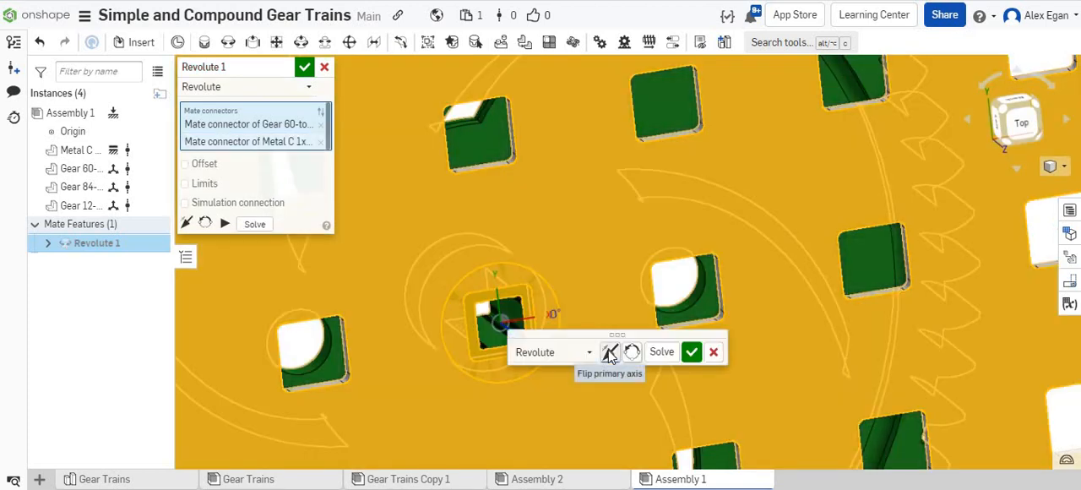
pyautogui.scroll(-3, 496, 253)
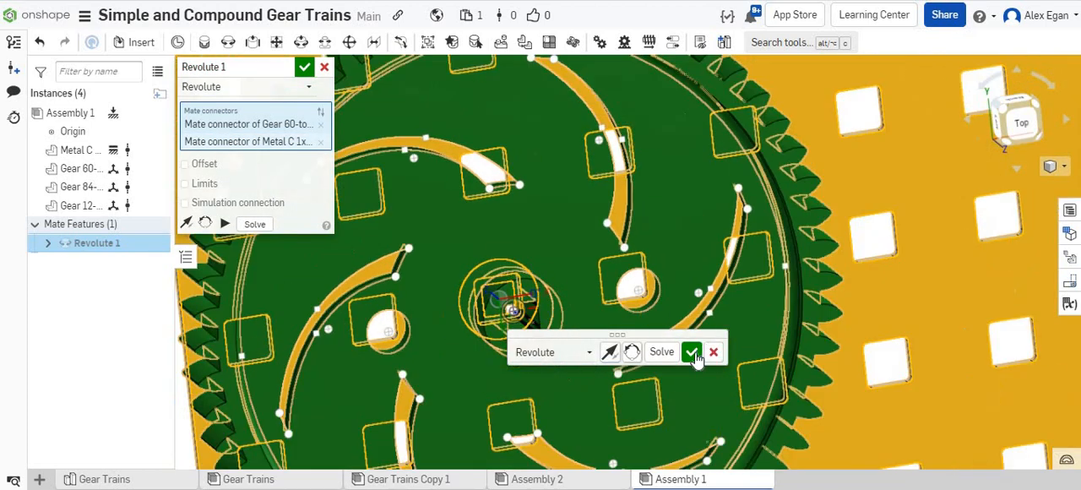
pyautogui.click(692, 353)
# Begin another revolute mate with its first connector at the center of the 12-tooth gear's raised hub face.
pyautogui.scroll(-5, 499, 348)
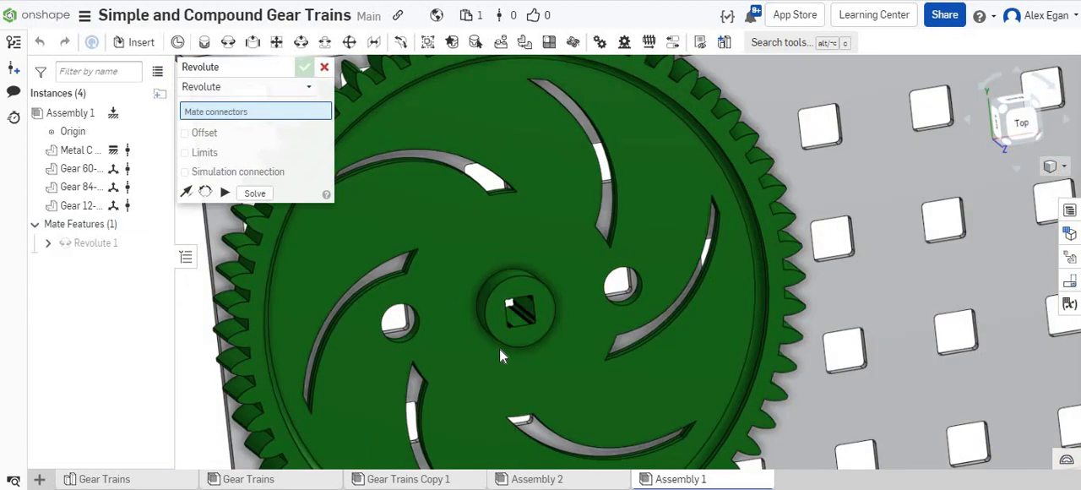
pyautogui.scroll(-3, 473, 307)
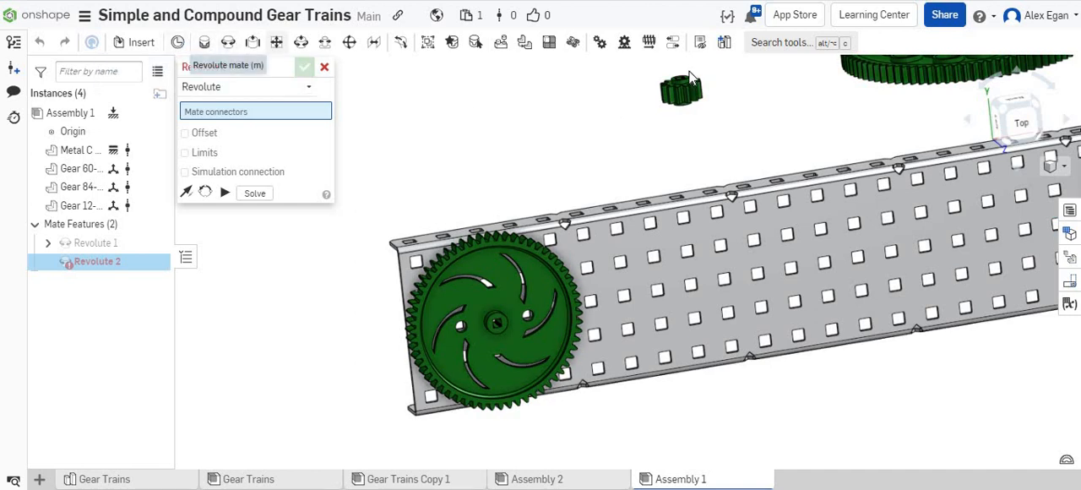
pyautogui.scroll(6, 696, 122)
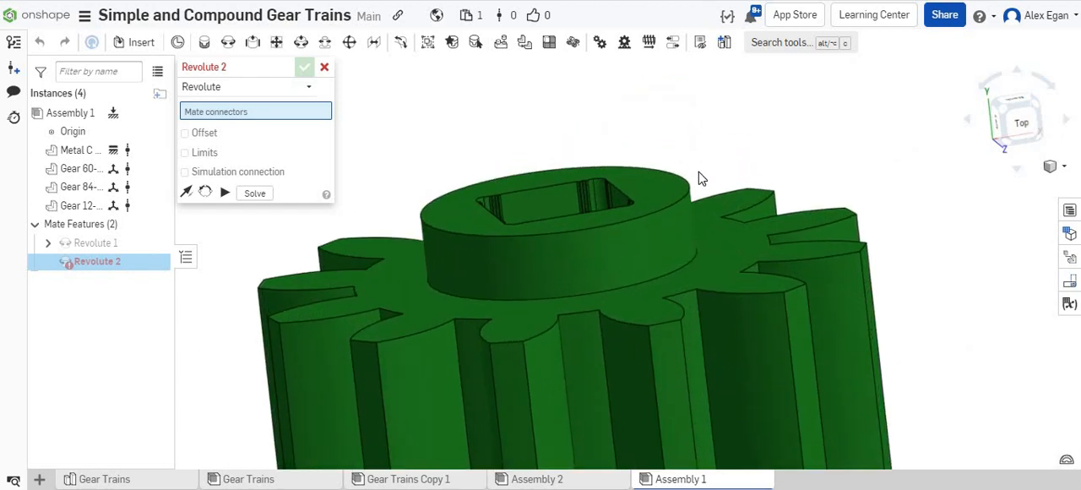
pyautogui.moveTo(699, 178)
pyautogui.mouseDown(button='right')
pyautogui.moveTo(703, 207)
pyautogui.moveTo(710, 191)
pyautogui.moveTo(681, 179)
pyautogui.mouseUp(button='right')
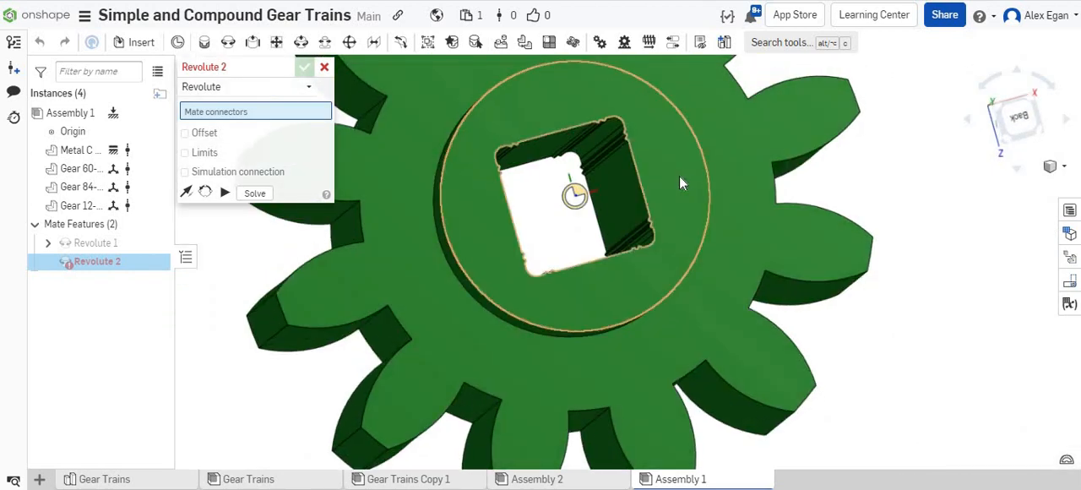
pyautogui.click(572, 149)
# Mate the 12-tooth gear to the middle-row hole just beside the 60-tooth gear, flipping the primary axis.
pyautogui.scroll(-8, 570, 149)
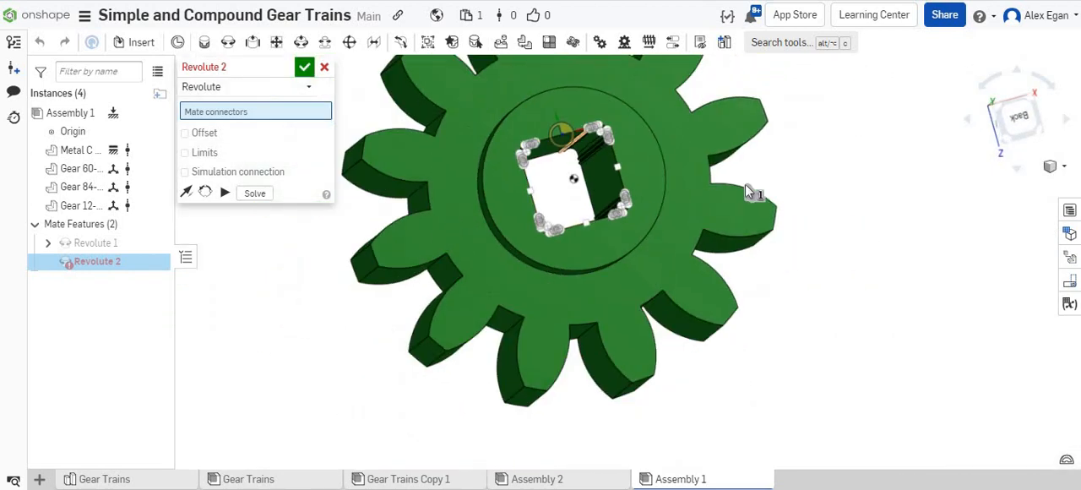
pyautogui.hotkey('shift', '5')
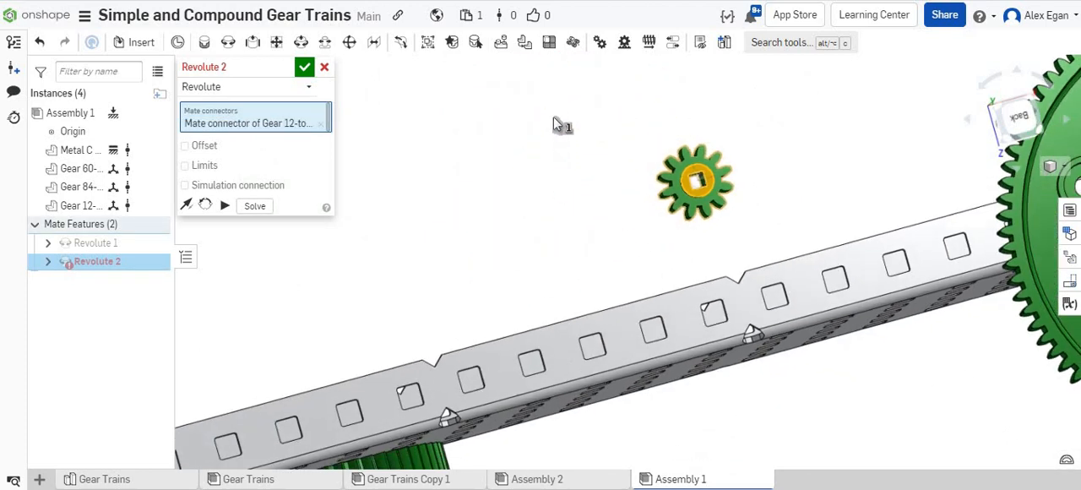
pyautogui.scroll(10, 545, 287)
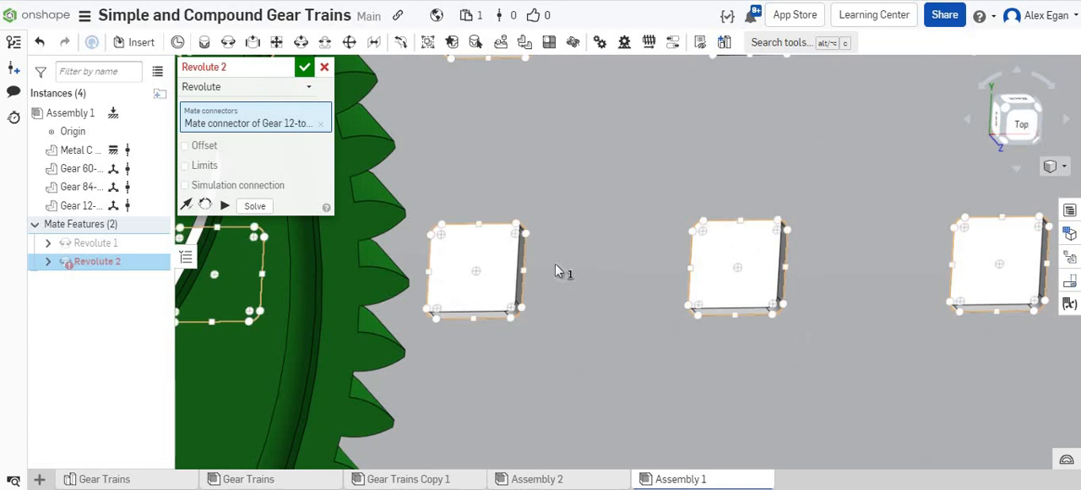
pyautogui.click(481, 271)
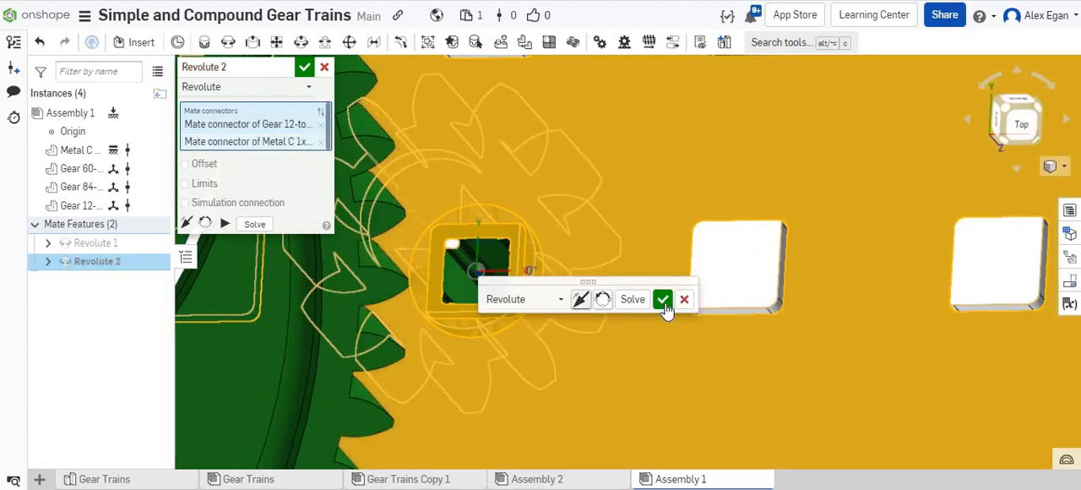
pyautogui.click(580, 299)
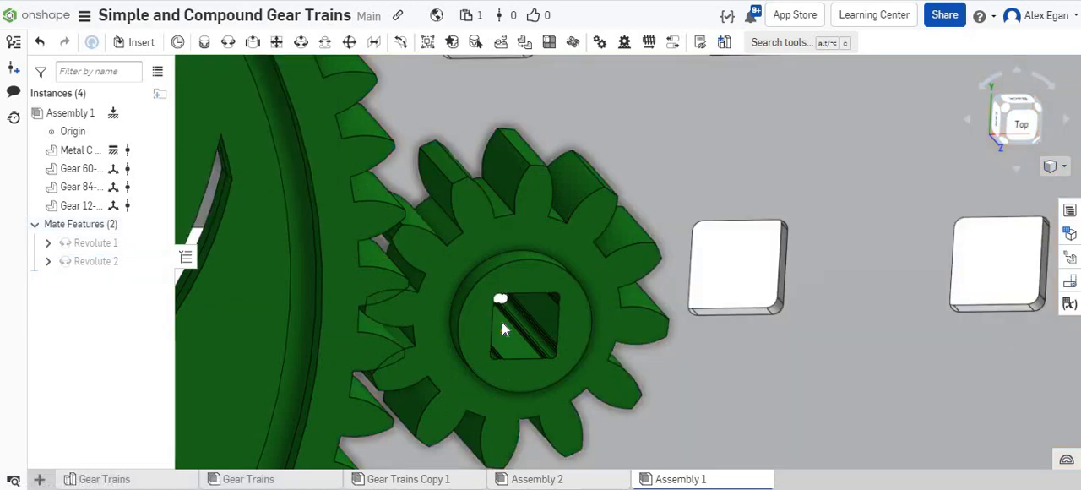
# Begin a third revolute mate with its first connector at the center of the 84-tooth gear's square-bore hub.
pyautogui.scroll(-10, 503, 324)
pyautogui.scroll(5, 843, 161)
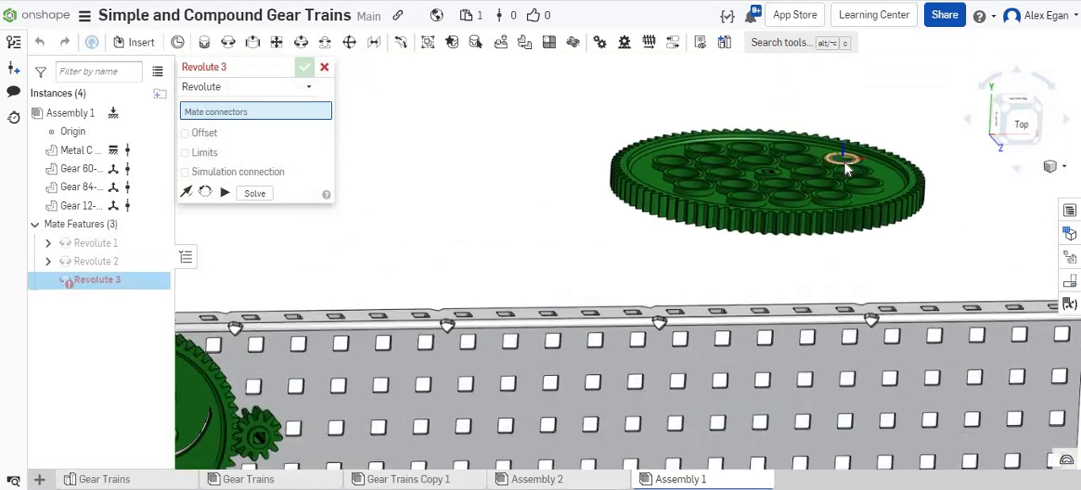
pyautogui.scroll(5, 768, 138)
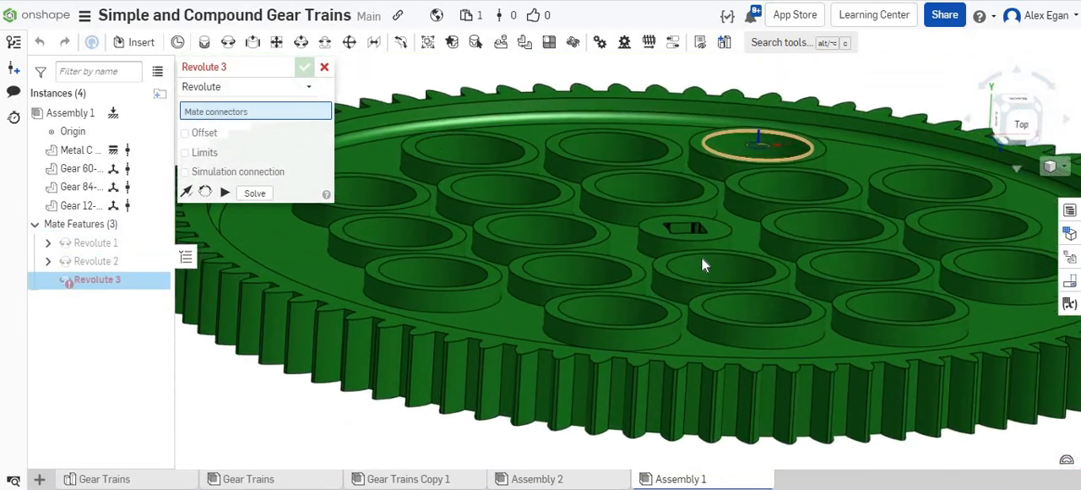
pyautogui.scroll(1, 691, 320)
pyautogui.moveTo(690, 321); pyautogui.dragTo(697, 313, button='right')
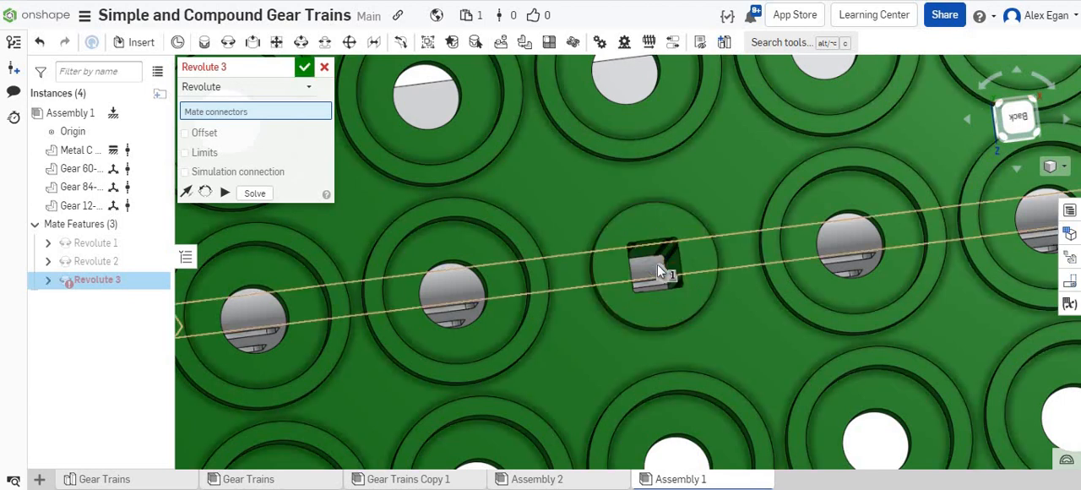
pyautogui.click(657, 267)
# Mate the 84-tooth gear to the middle-row hole four holes beyond the 12-tooth gear, flipping the primary axis and dismissing the Sticky Keys prompt.
pyautogui.scroll(-5, 656, 264)
pyautogui.scroll(-5, 528, 179)
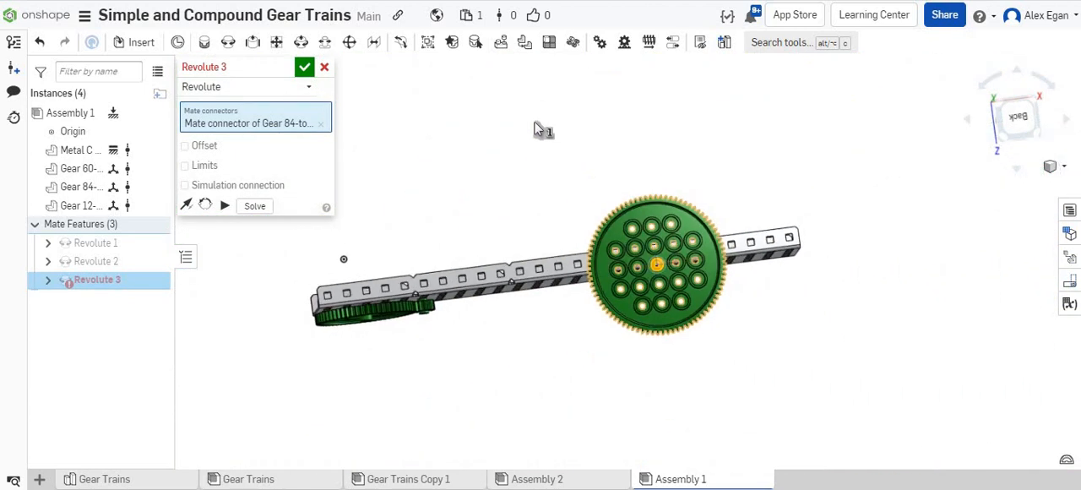
pyautogui.moveTo(534, 119); pyautogui.dragTo(450, 352, button='right')
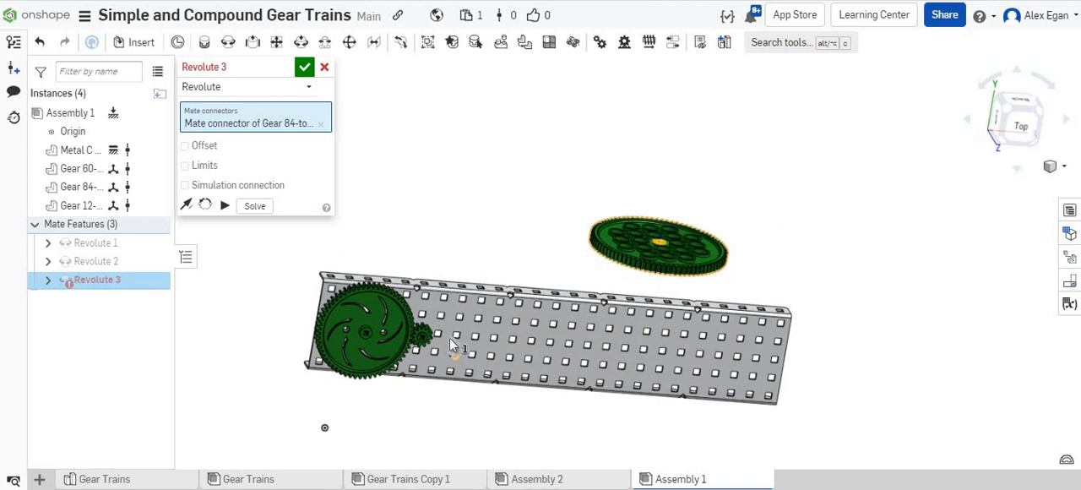
pyautogui.scroll(5, 449, 337)
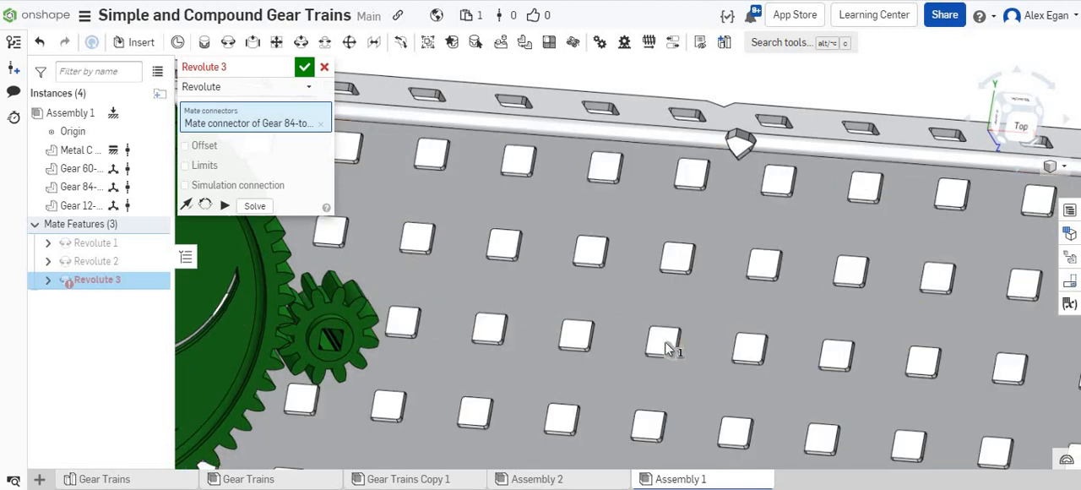
pyautogui.scroll(5, 736, 358)
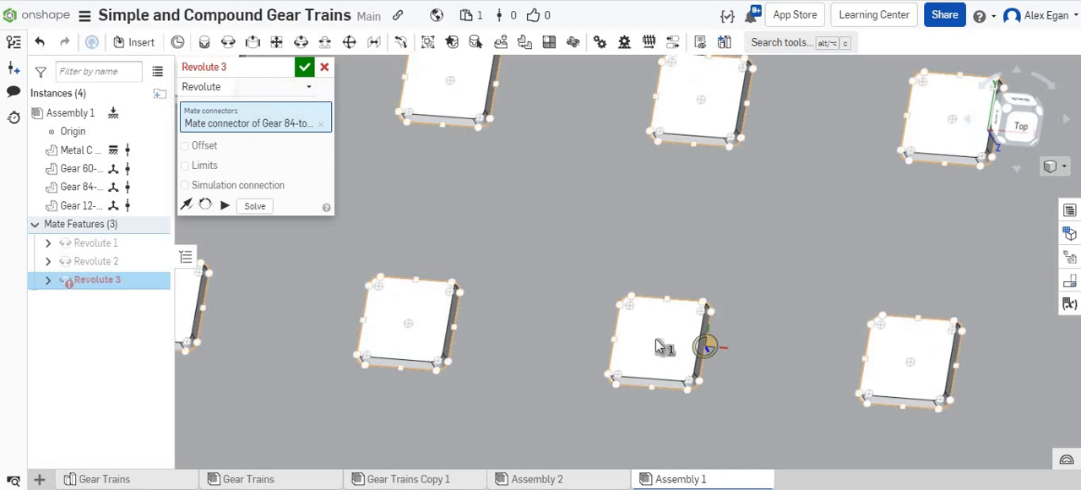
pyautogui.press('shift')
pyautogui.press('shift')
pyautogui.press('shift')
pyautogui.press('shift')
pyautogui.press('shift')
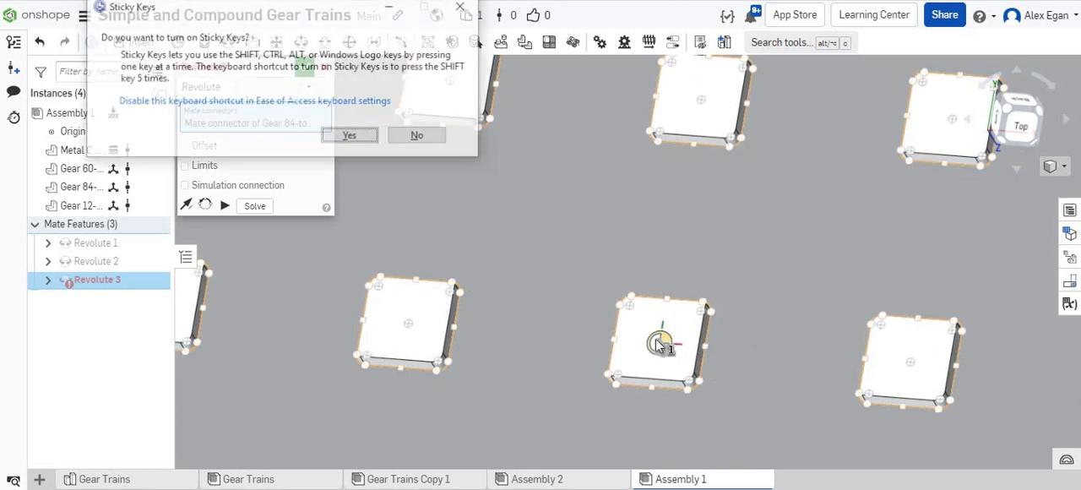
pyautogui.click(660, 345)
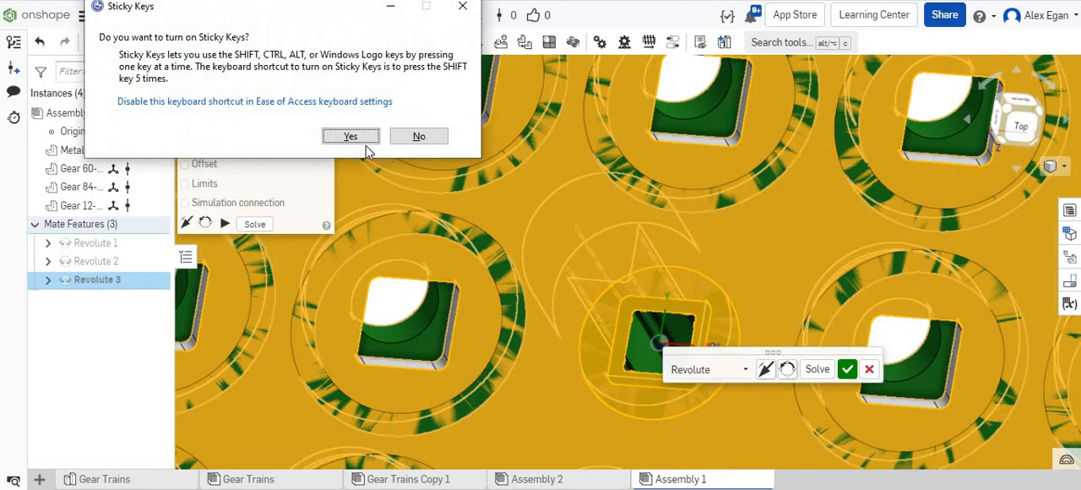
pyautogui.click(462, 6)
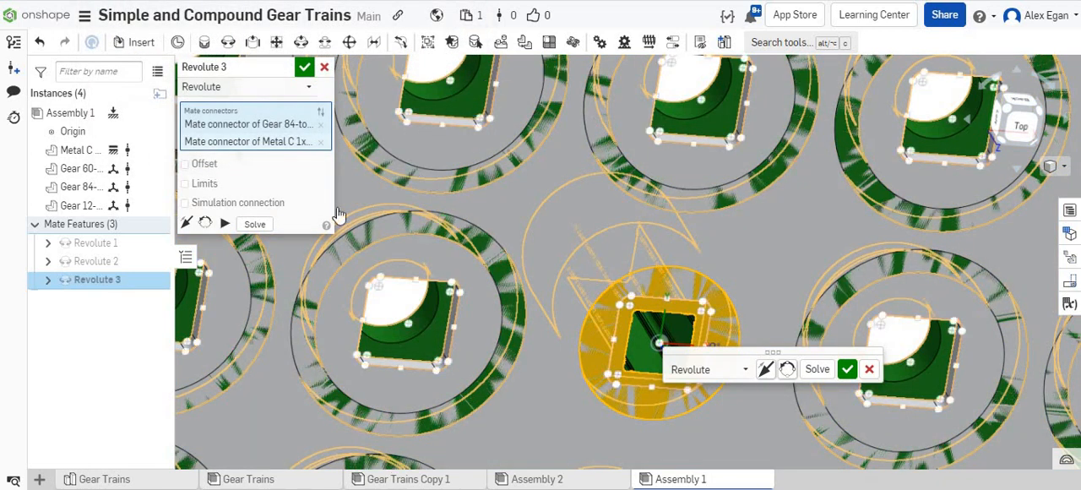
pyautogui.click(765, 370)
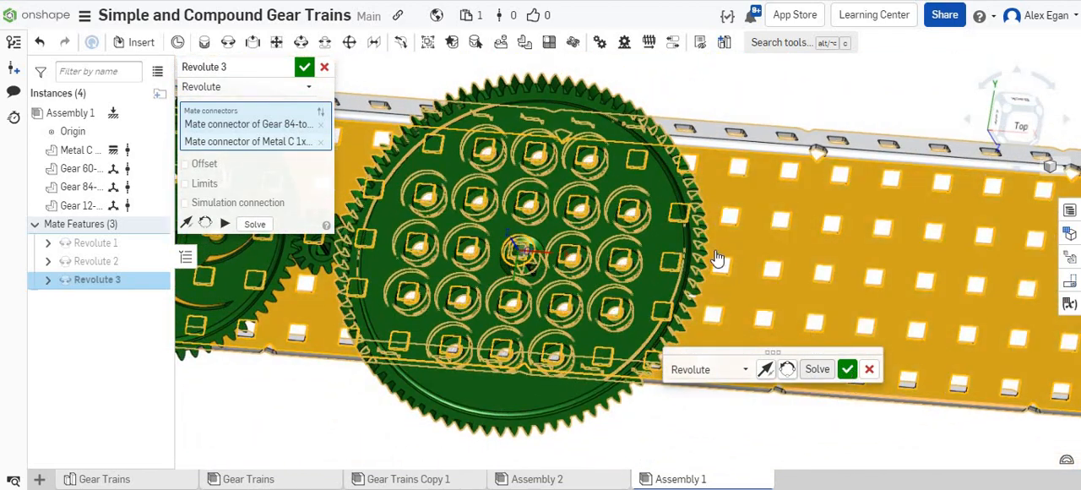
pyautogui.click(847, 369)
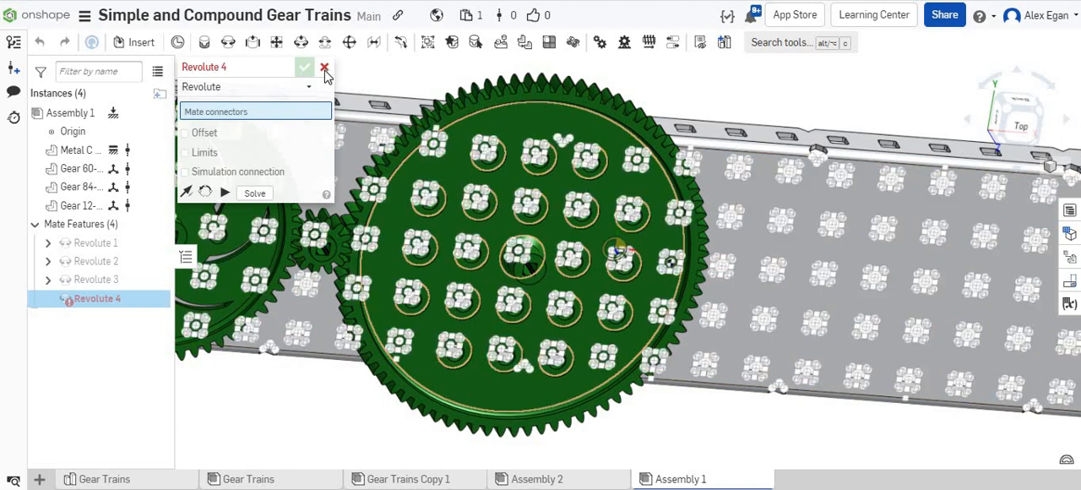
# Cancel the extra revolute mate and rotate the 60-tooth gear to test whether it turns independently of the other gears.
pyautogui.press('Escape')
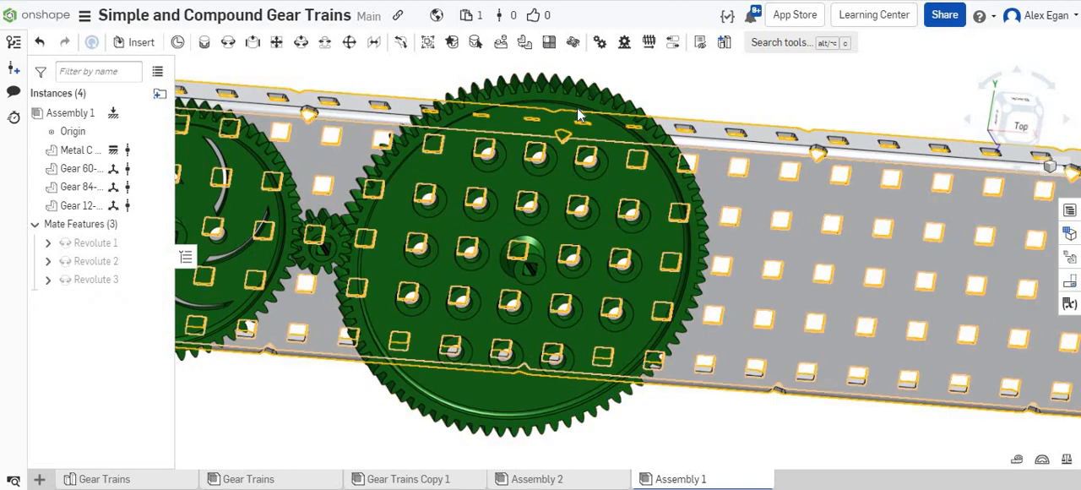
pyautogui.press('f')
pyautogui.moveTo(595, 128); pyautogui.dragTo(418, 251, button='right')
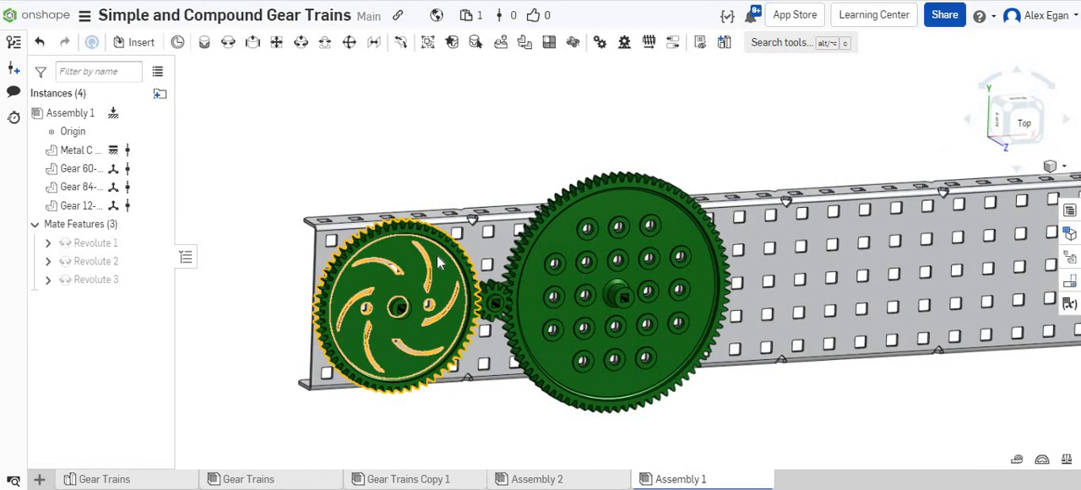
pyautogui.moveTo(436, 255); pyautogui.dragTo(536, 246)
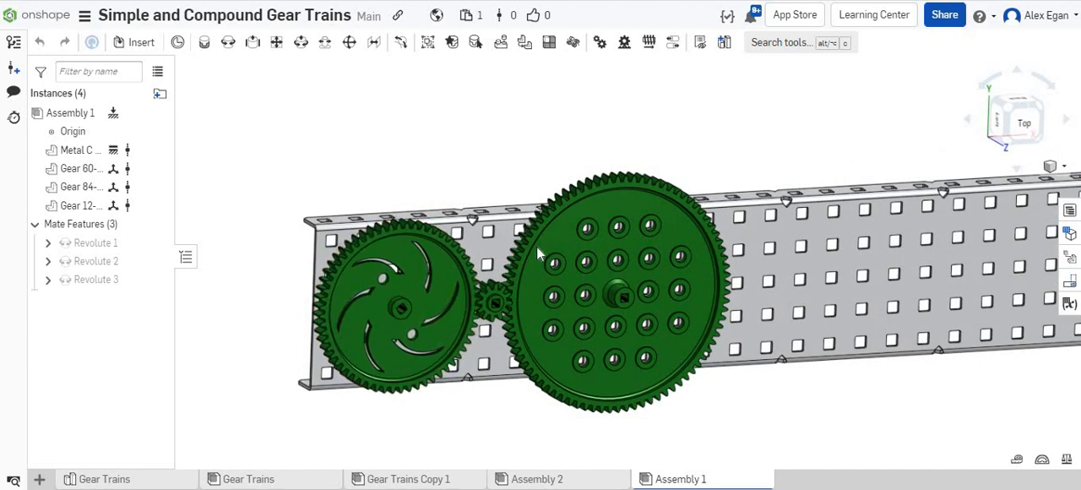
pyautogui.click(536, 245)
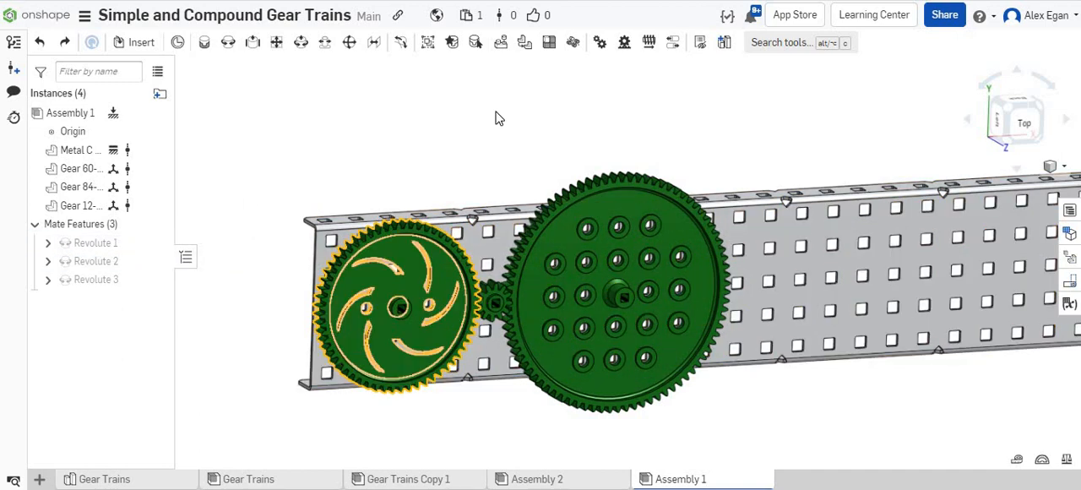
# Add a gear relation between Revolute 2 and Revolute 1 with a relation ratio of 12/60.
pyautogui.click(598, 44)
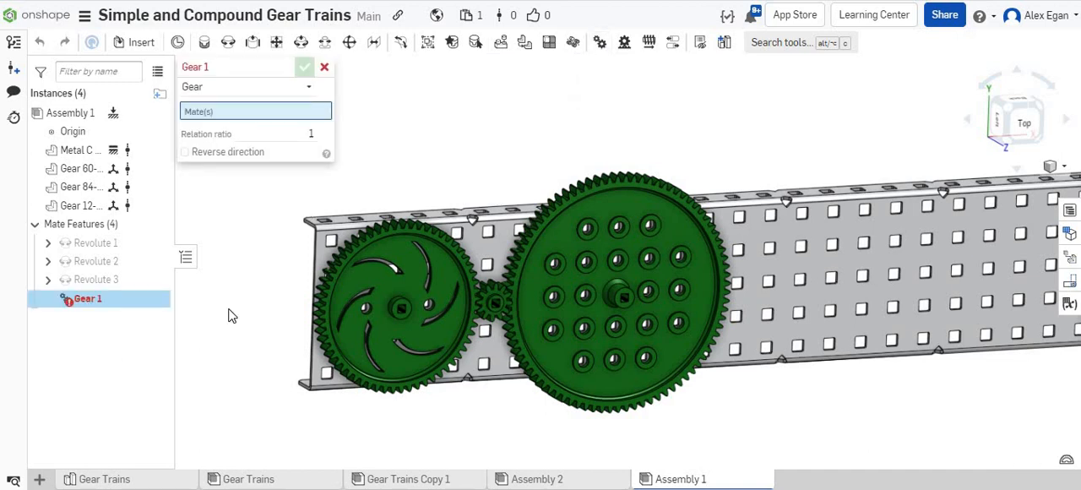
pyautogui.scroll(3, 228, 316)
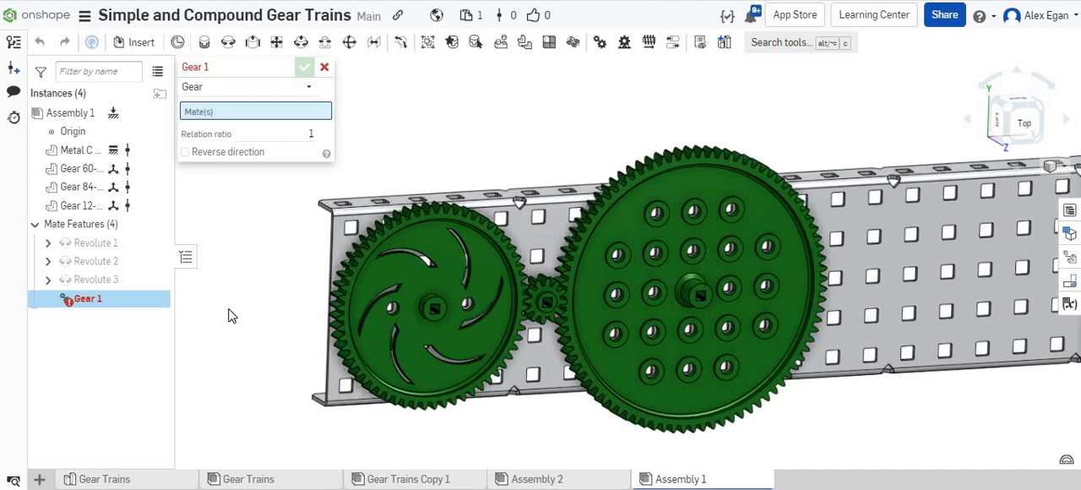
pyautogui.scroll(2, 250, 311)
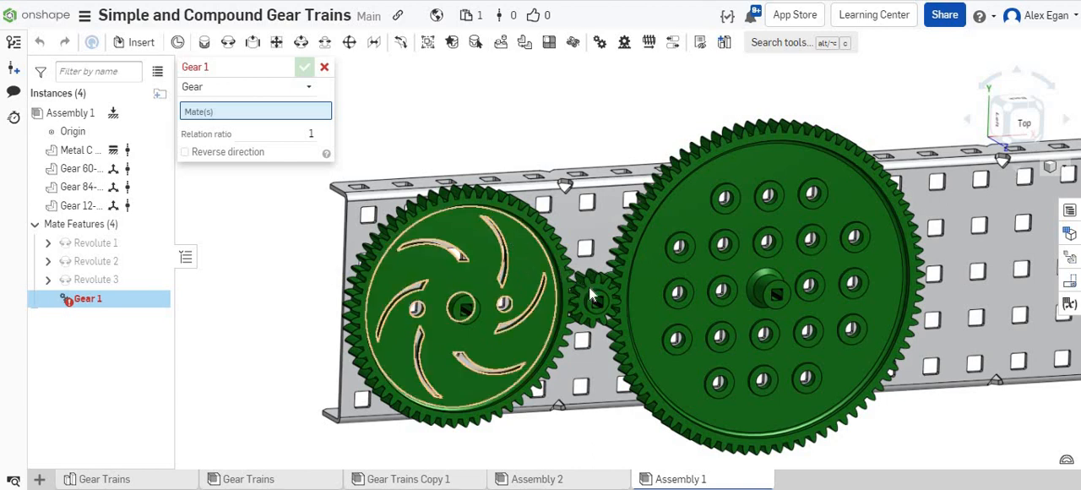
pyautogui.click(102, 263)
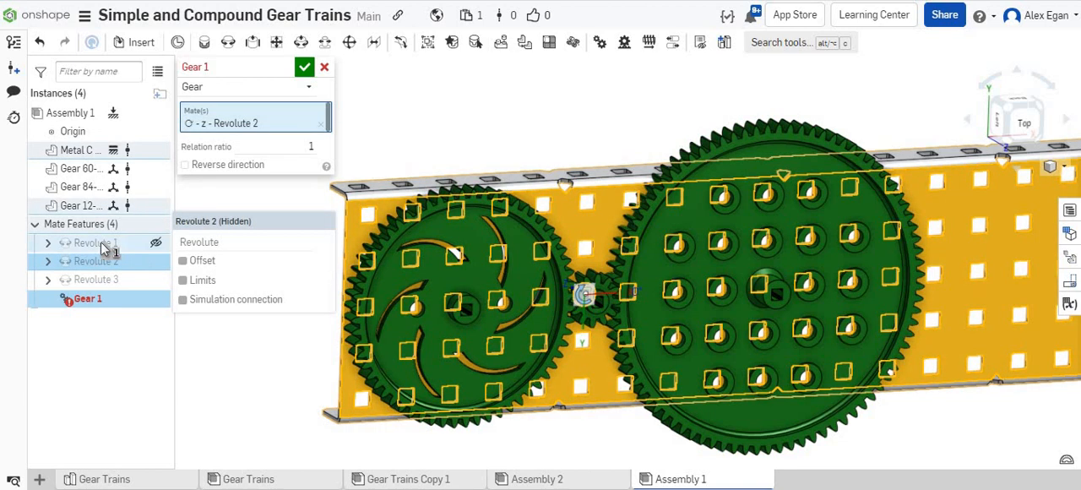
pyautogui.click(100, 244)
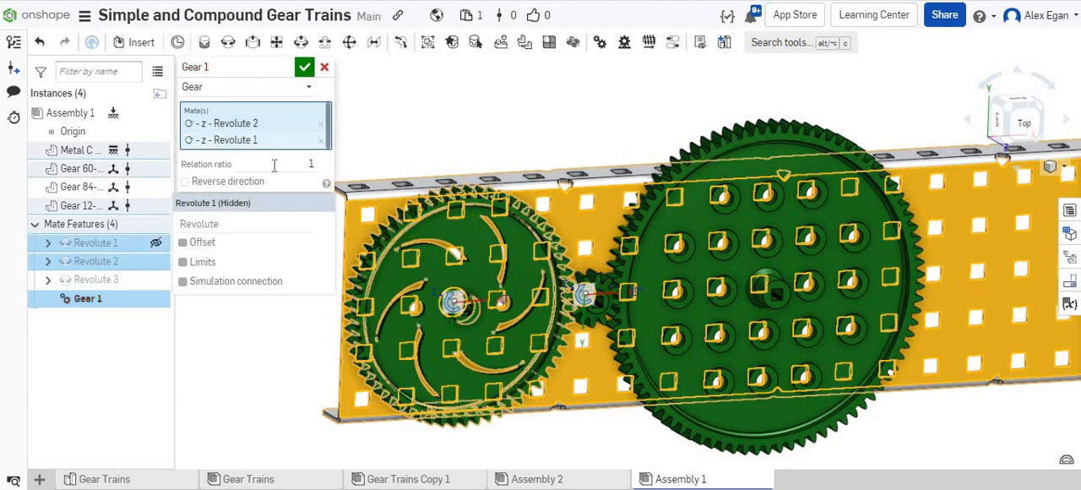
pyautogui.click(274, 163)
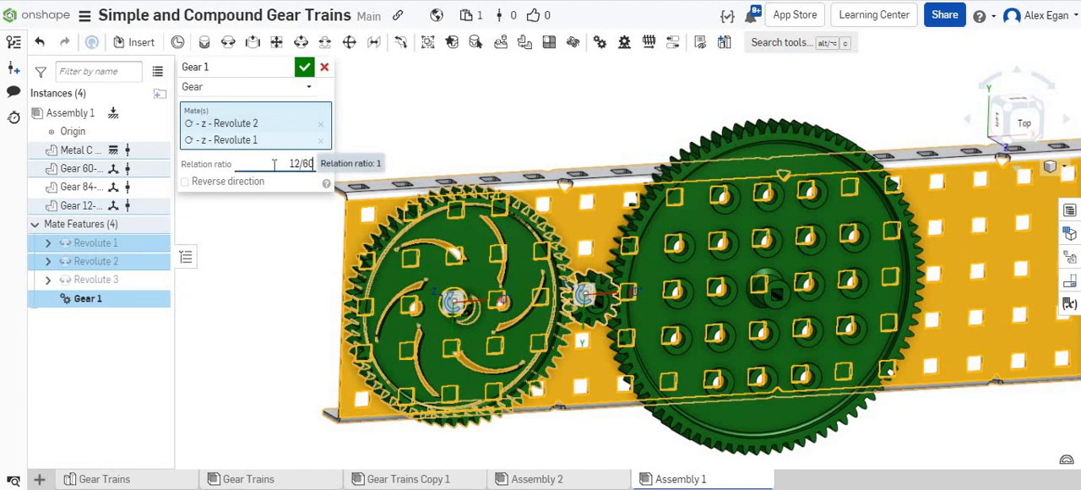
pyautogui.press('Return')
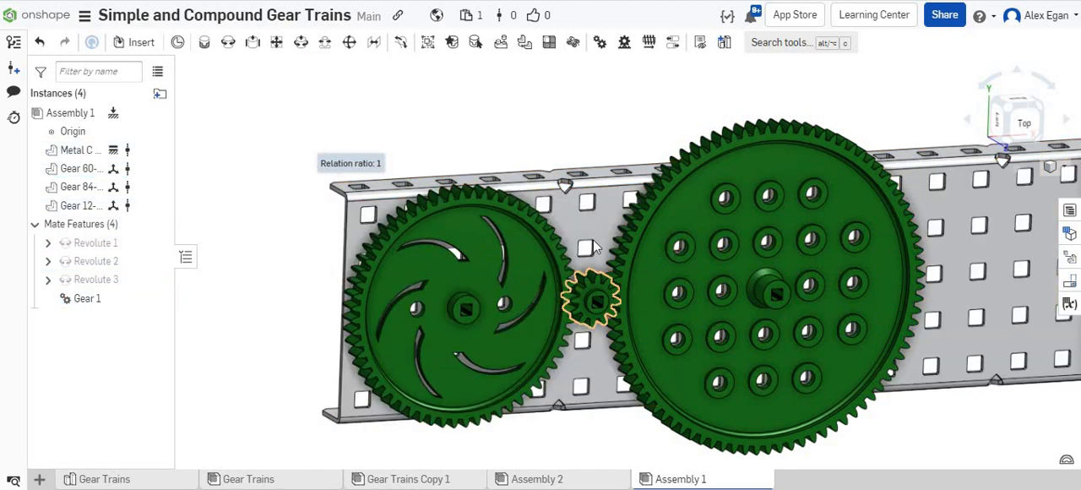
# Test the 60- and 12-tooth gear motion while inspecting their meshing teeth up close, keeping the Gear 1 relation in place.
pyautogui.scroll(4, 586, 296)
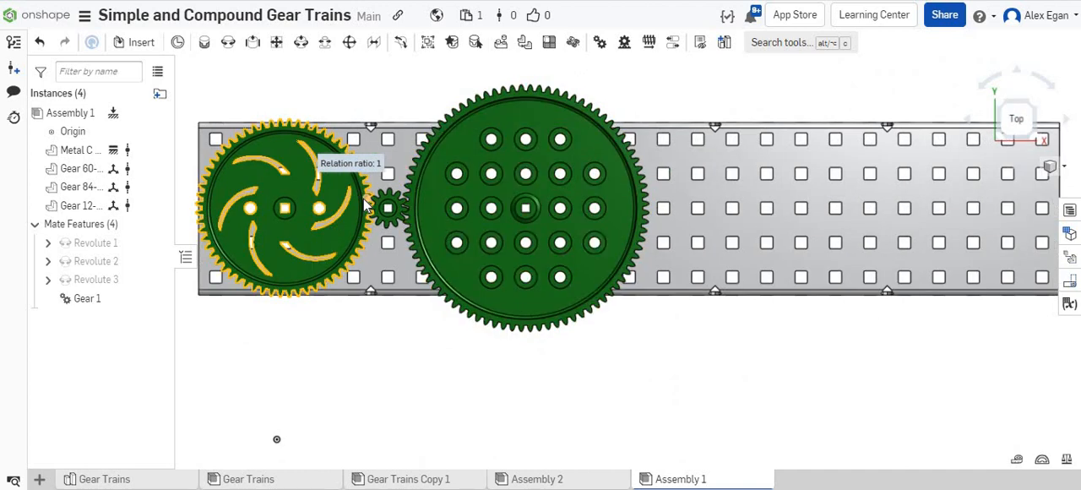
pyautogui.scroll(8, 370, 201)
pyautogui.moveTo(303, 200); pyautogui.dragTo(283, 113)
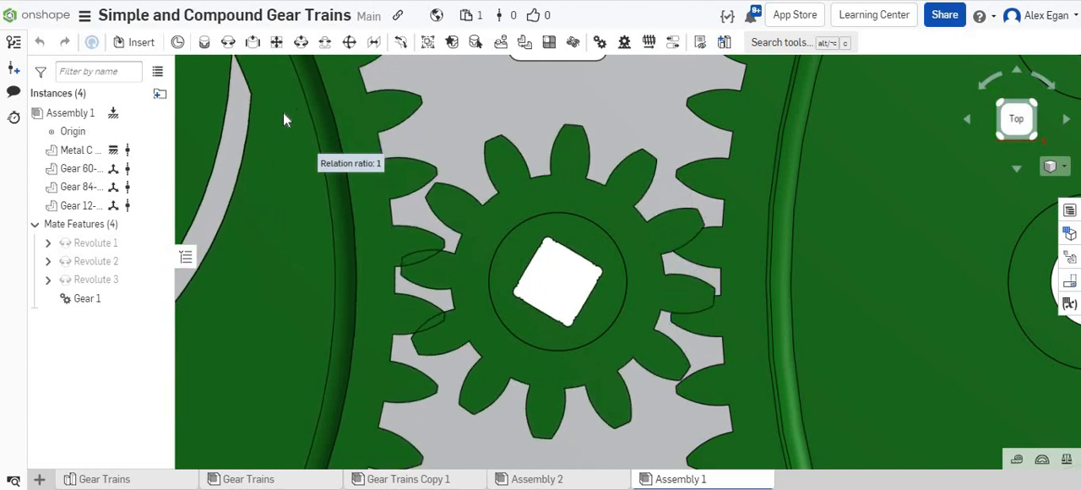
pyautogui.moveTo(489, 132); pyautogui.dragTo(493, 299, button='right')
pyautogui.scroll(-10, 491, 292)
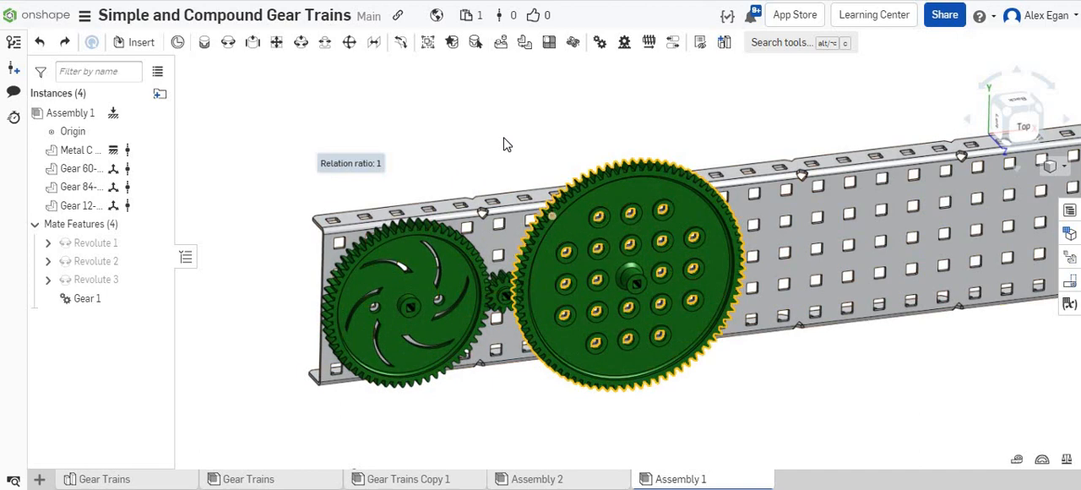
pyautogui.click(62, 42)
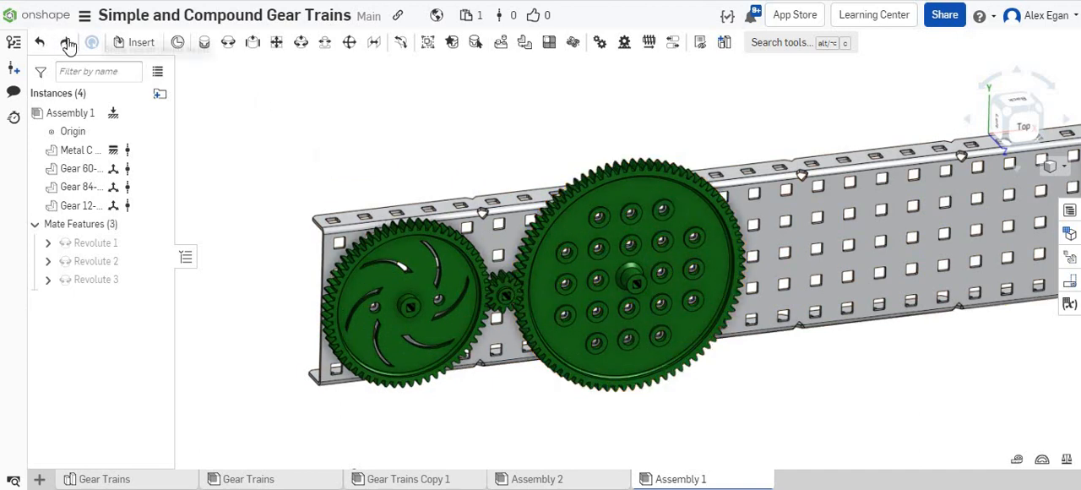
# Add a second gear relation between Revolute 3 and Revolute 2, using the 84- and 12-tooth gears' tooth-count ratio.
pyautogui.click(607, 211)
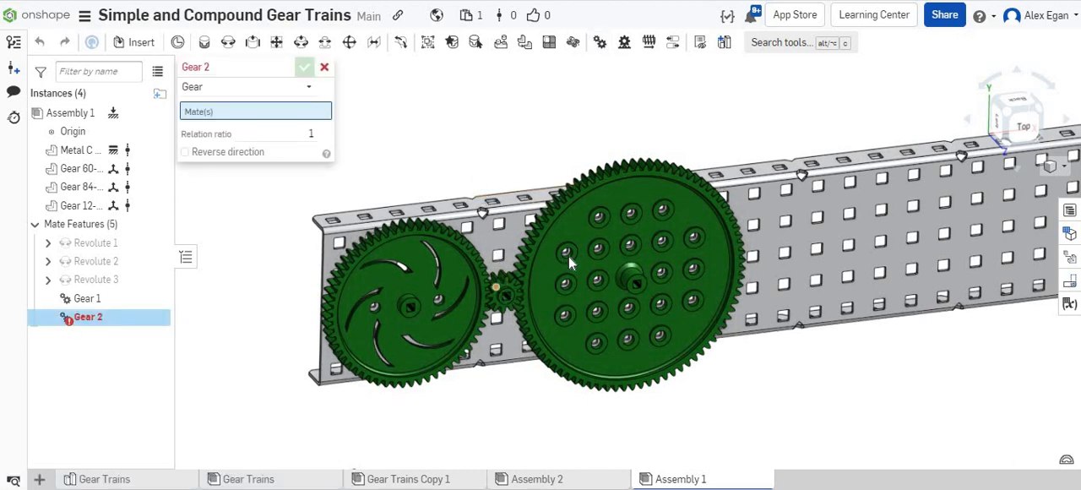
pyautogui.click(95, 279)
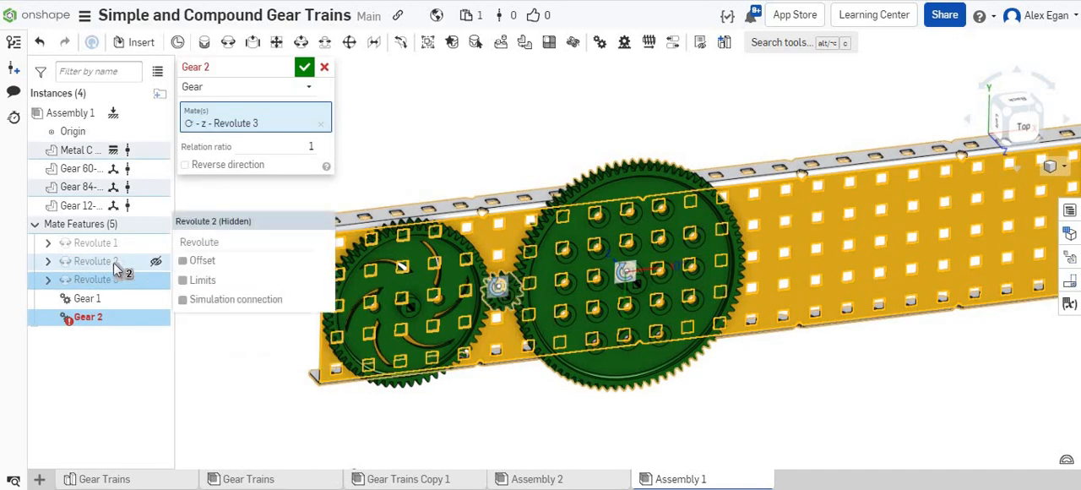
pyautogui.click(116, 269)
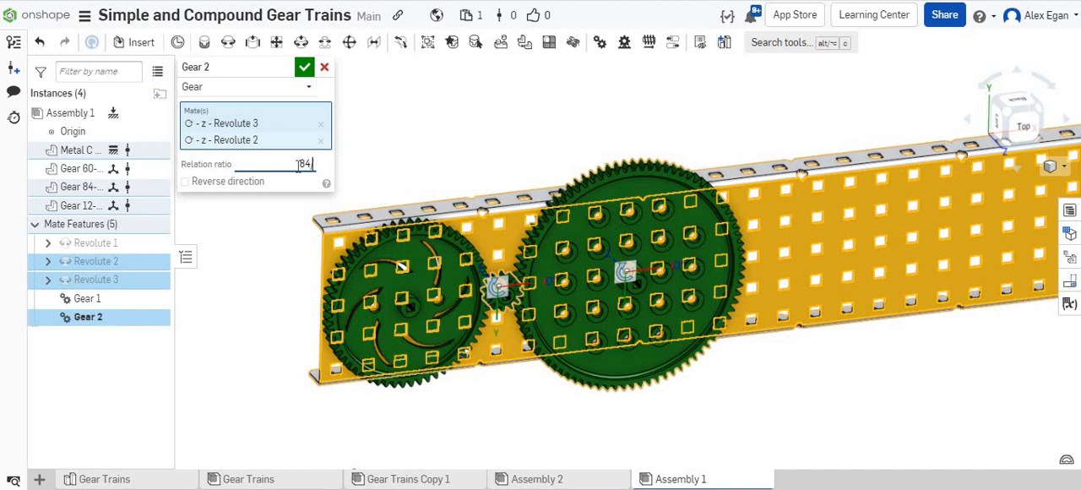
pyautogui.press('Return')
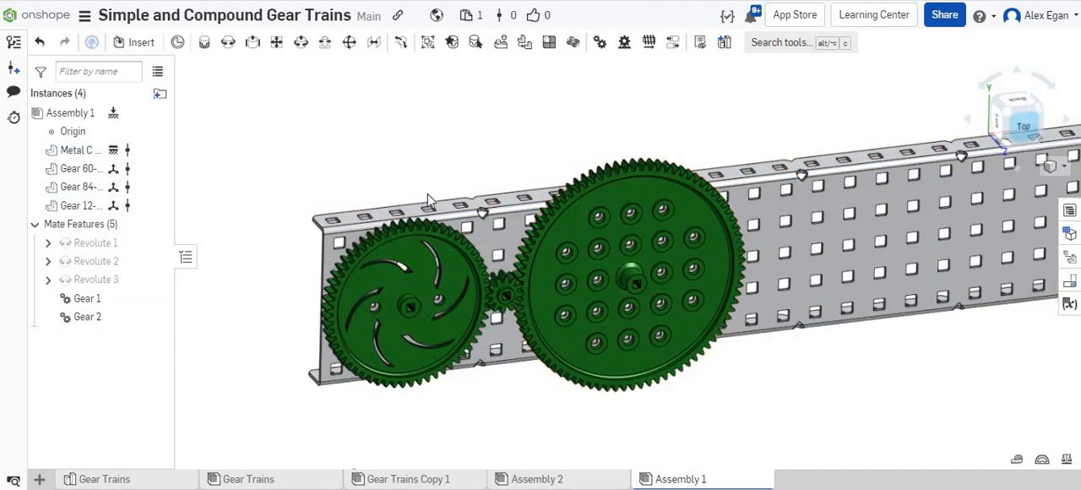
# Rotate the 12-tooth gear to test how all three gears move together, and undo the test rotation.
pyautogui.scroll(8, 337, 189)
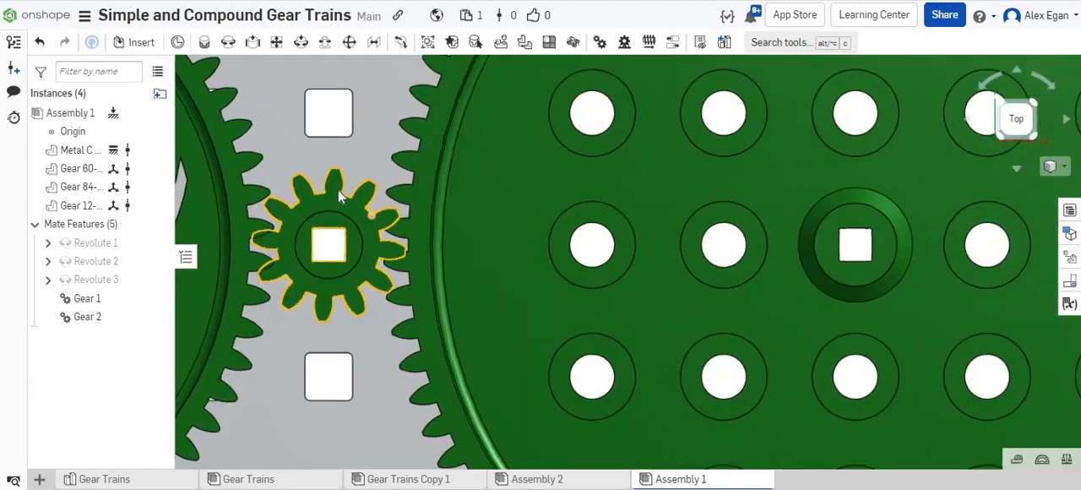
pyautogui.scroll(3, 325, 184)
pyautogui.moveTo(329, 193); pyautogui.dragTo(457, 272)
pyautogui.scroll(-6, 456, 268)
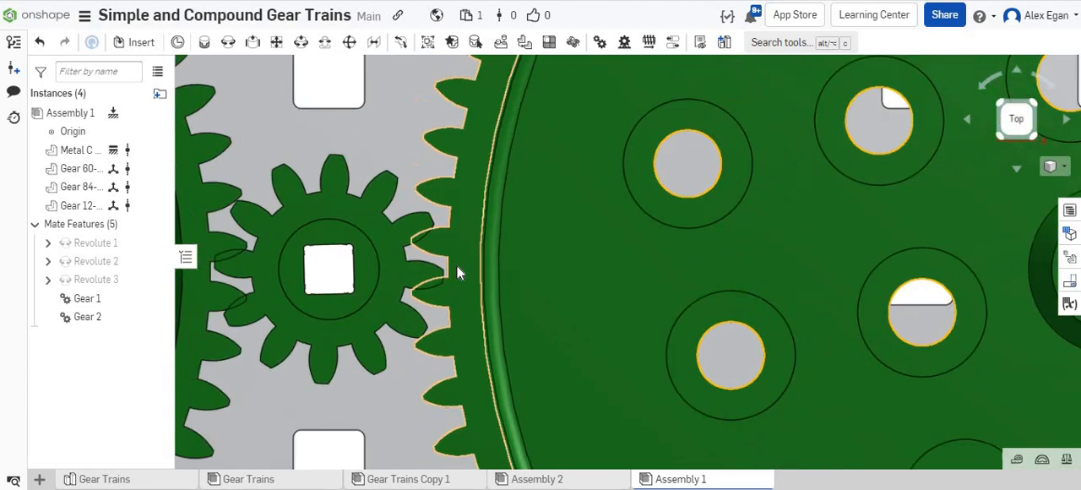
pyautogui.hotkey('ctrl', 'z')
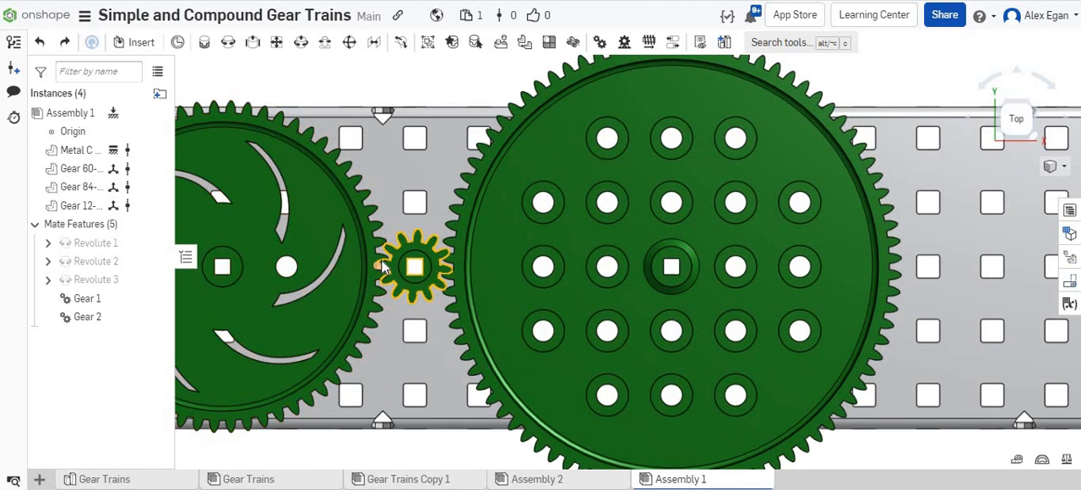
# Rotate the 60-tooth gear's mate connector in Revolute 1 by 1 deg about Z, and turn the gears to check the mesh.
pyautogui.scroll(8, 379, 272)
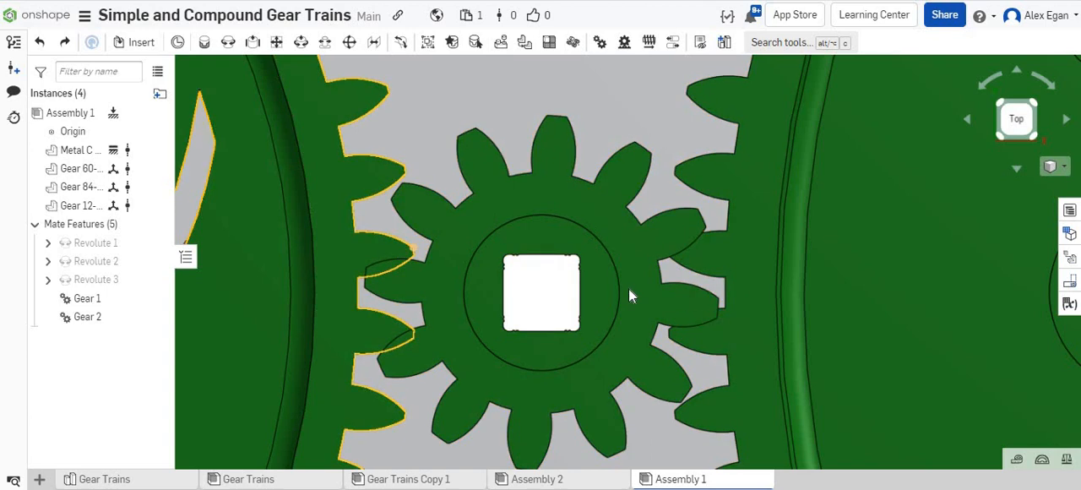
pyautogui.scroll(-6, 628, 287)
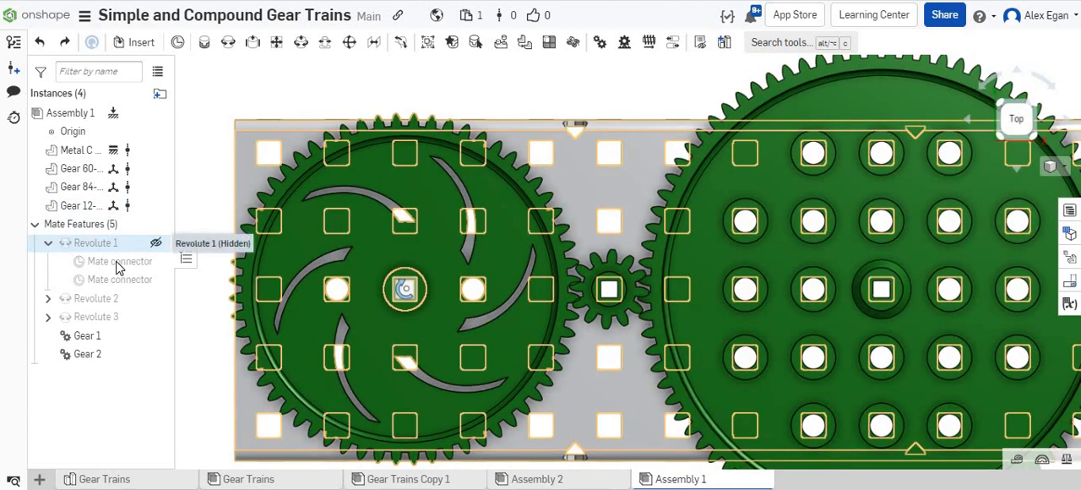
pyautogui.moveTo(119, 267)
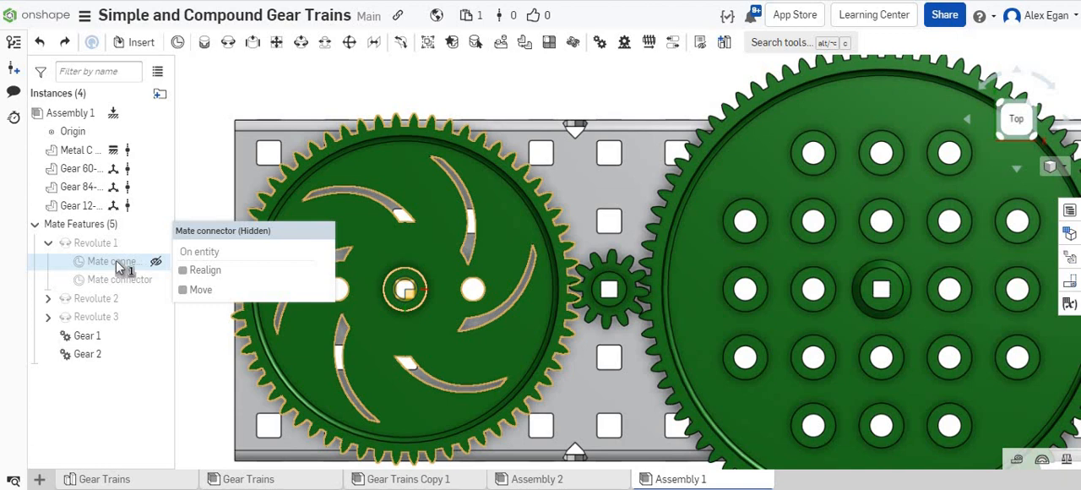
pyautogui.doubleClick(118, 267)
pyautogui.click(186, 166)
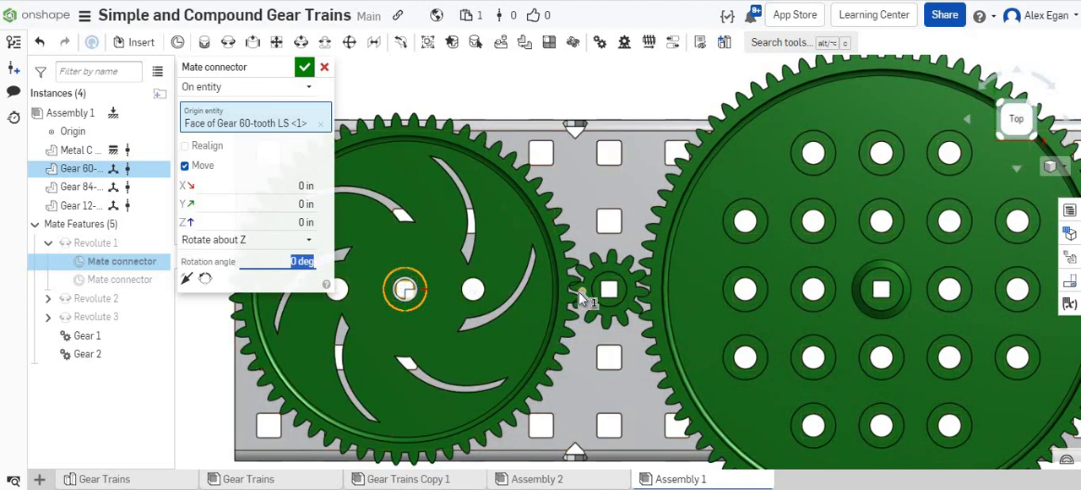
pyautogui.scroll(5, 578, 291)
pyautogui.scroll(4, 578, 291)
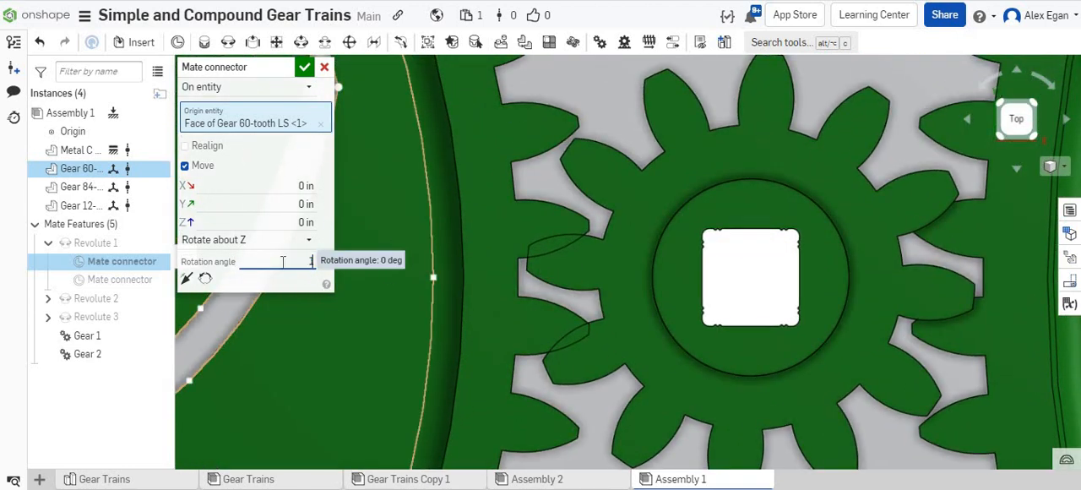
pyautogui.scroll(5, 554, 266)
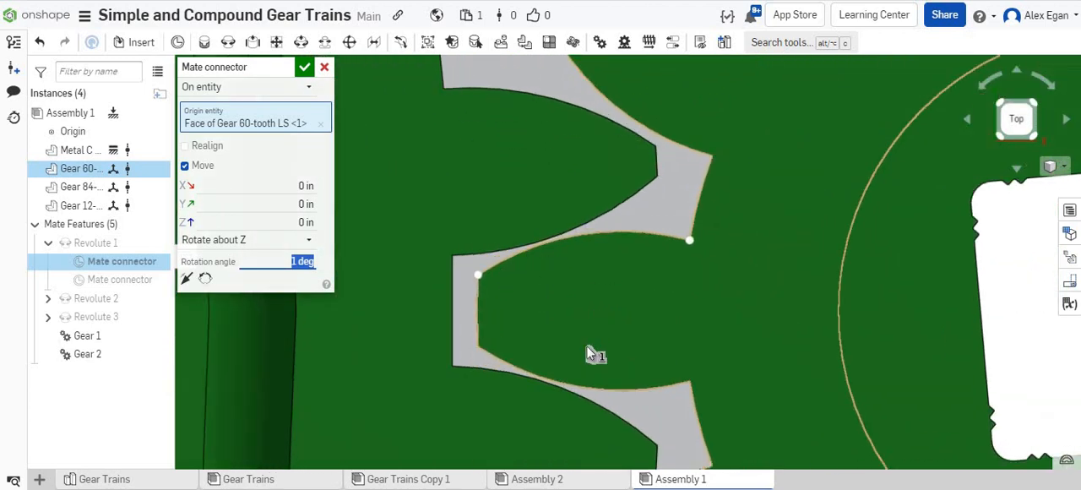
pyautogui.scroll(-5, 596, 354)
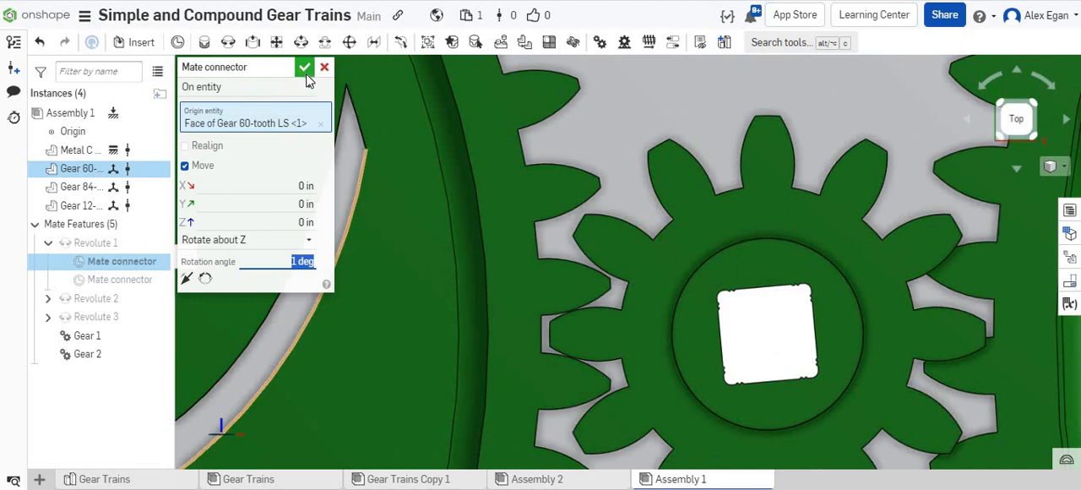
pyautogui.press('Return')
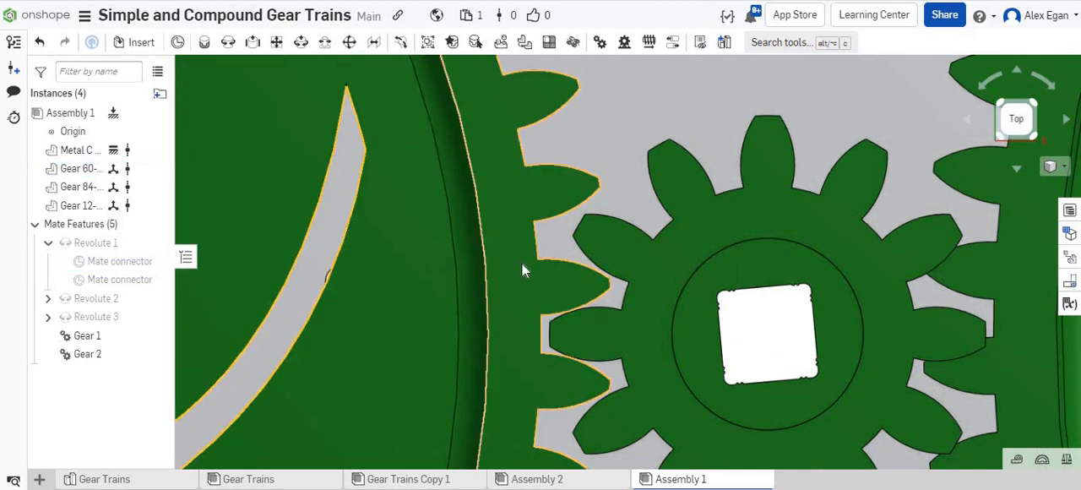
pyautogui.moveTo(526, 317); pyautogui.dragTo(621, 159)
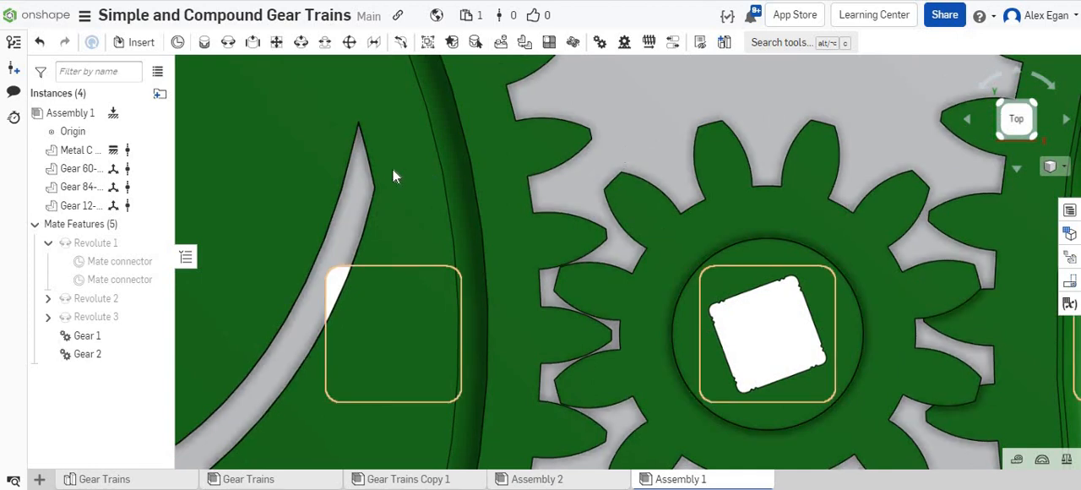
# Enable Move on the 84-tooth gear's mate connector in Revolute 3 and try rotating it 2 deg about Z.
pyautogui.scroll(-8, 632, 174)
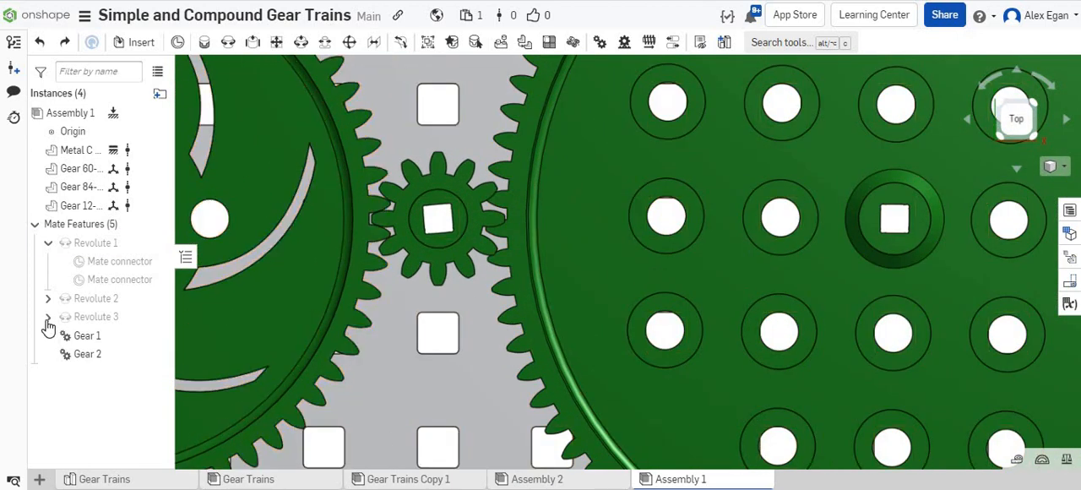
pyautogui.moveTo(108, 342)
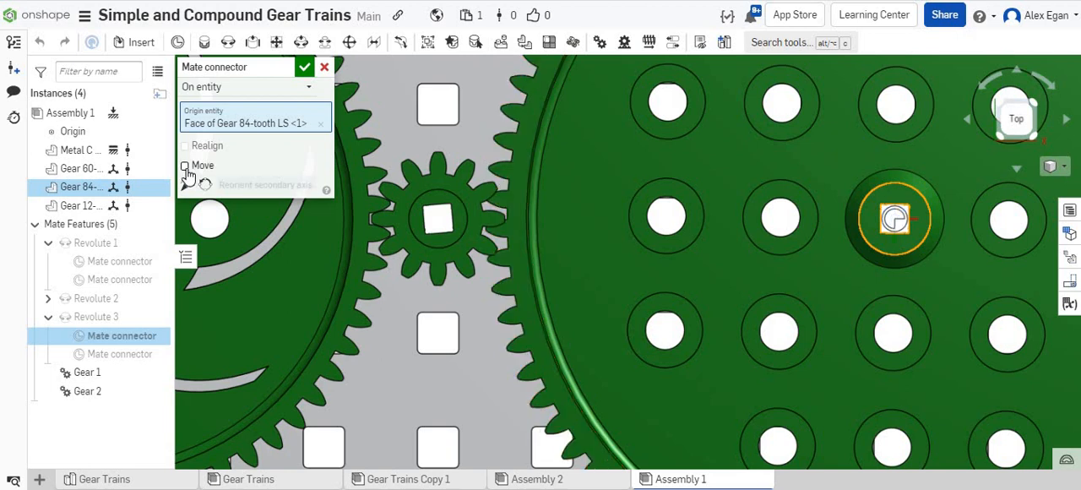
pyautogui.click(185, 166)
pyautogui.scroll(3, 513, 204)
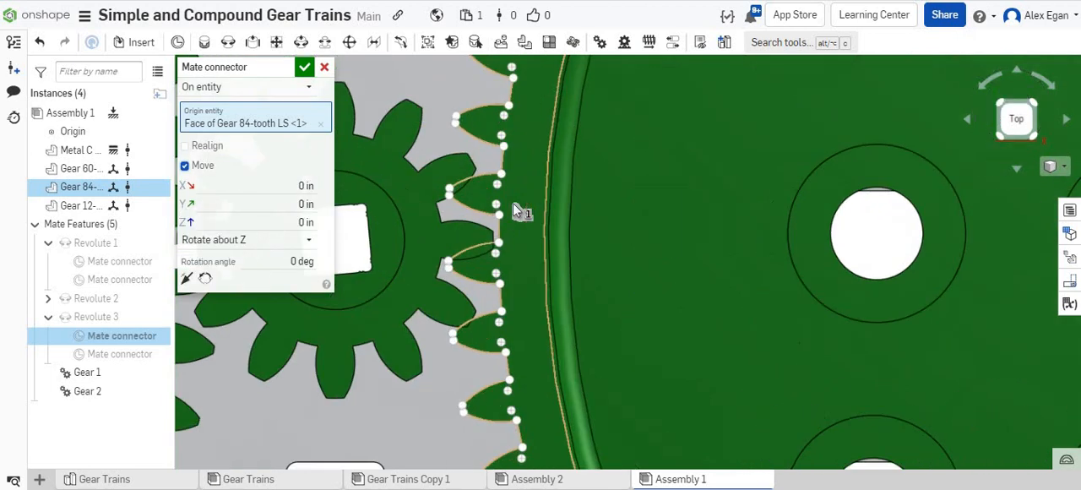
pyautogui.scroll(3, 517, 211)
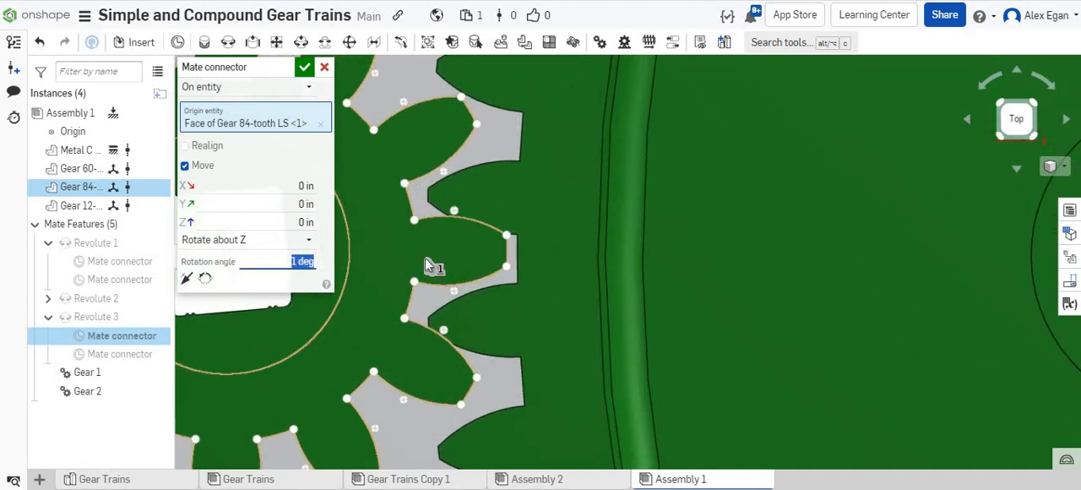
pyautogui.write('2')
pyautogui.press('Return')
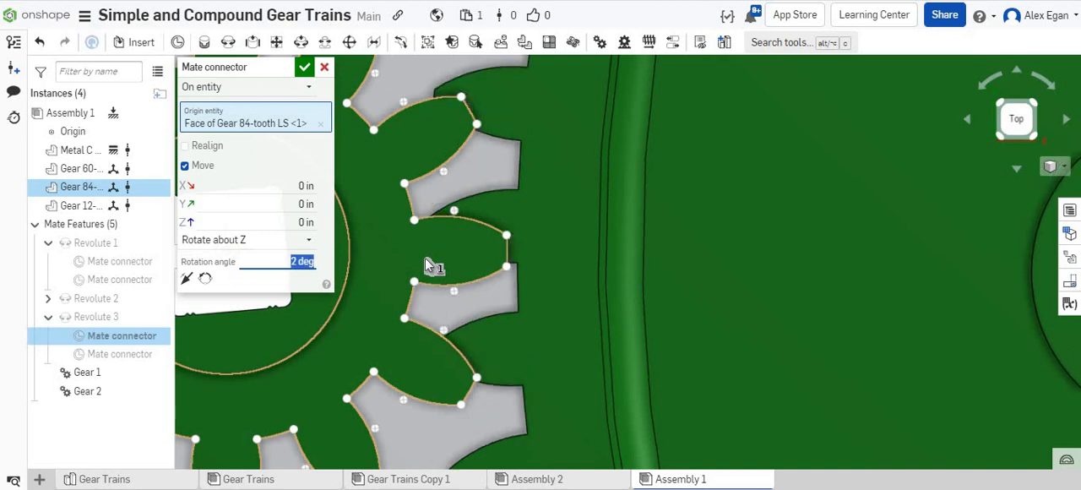
# Try 3 and 4 deg for the 84-tooth gear's mate connector rotation about Z, and settle on 5 deg after inspecting the teeth.
pyautogui.write('3')
pyautogui.press('Return')
pyautogui.write('4')
pyautogui.press('Return')
pyautogui.write('5')
pyautogui.press('Return')
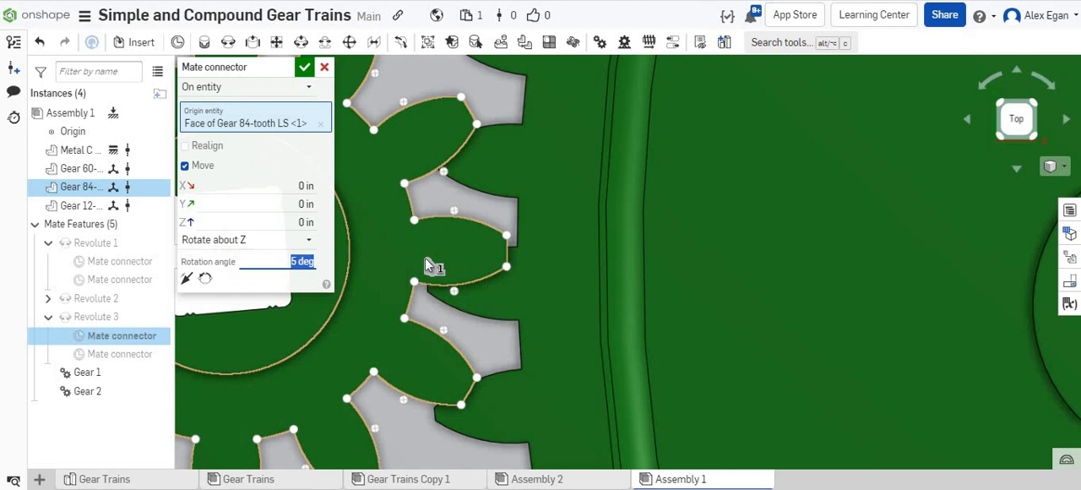
pyautogui.scroll(5, 477, 271)
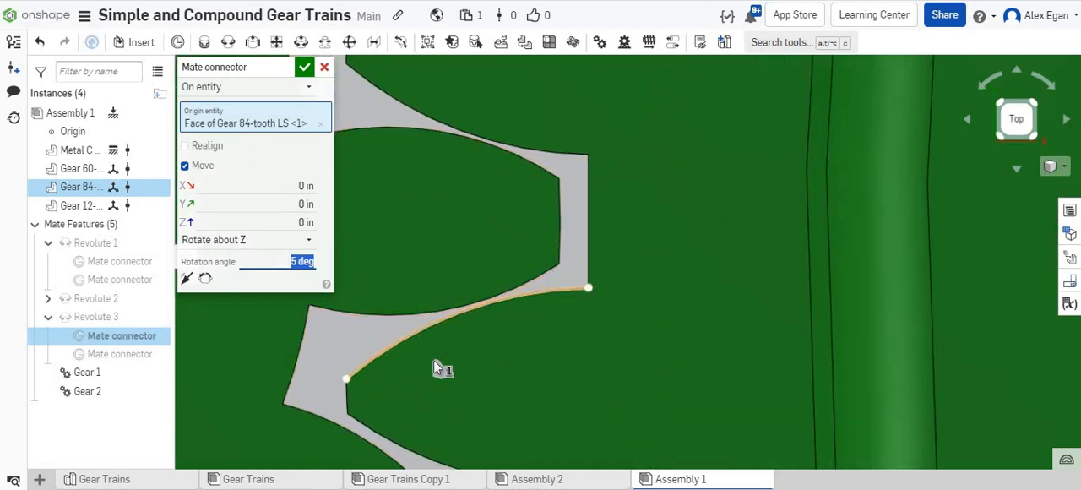
pyautogui.scroll(-3, 395, 183)
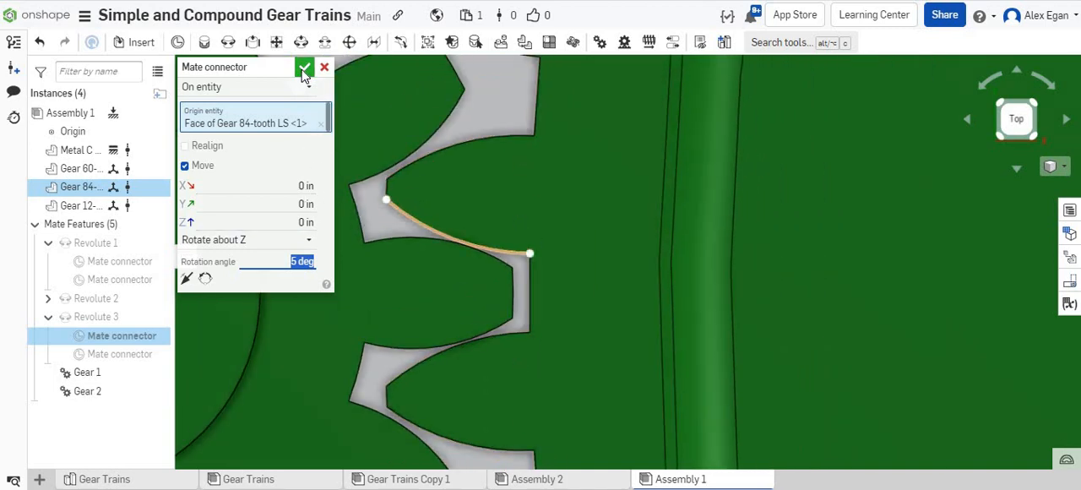
pyautogui.press('Return')
# Rotate the 84-tooth gear to check its mesh with the 12-tooth gear and the motion of the whole train.
pyautogui.scroll(-5, 496, 205)
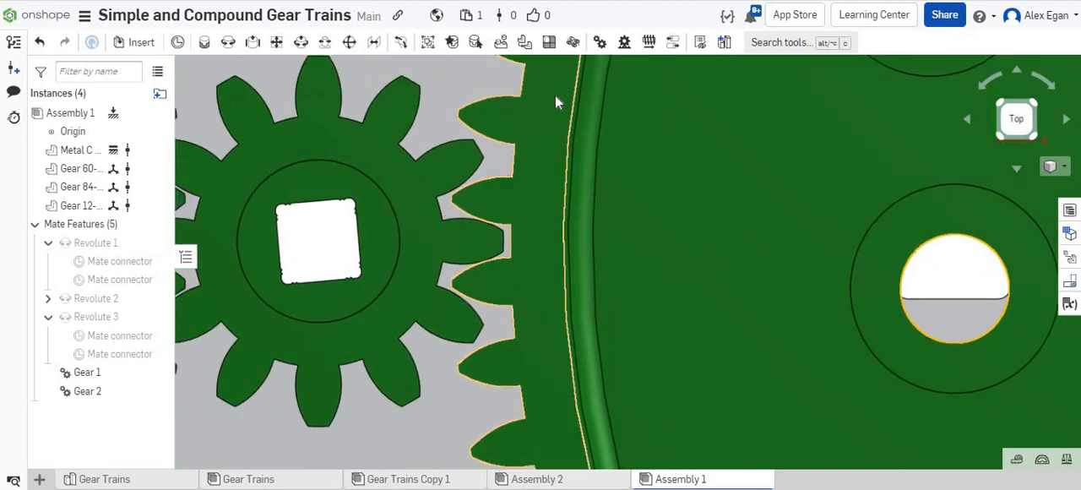
pyautogui.moveTo(554, 94); pyautogui.dragTo(615, 261)
pyautogui.scroll(-3, 614, 262)
pyautogui.scroll(-6, 613, 256)
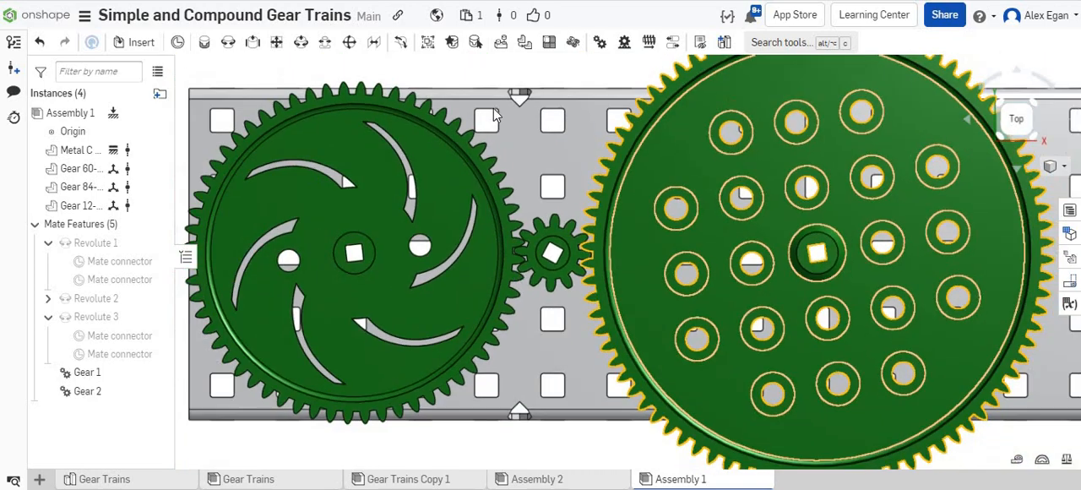
# Animate the Revolute 1 mate from 0 to 360 deg in 300 steps with reciprocating playback.
pyautogui.moveTo(521, 126); pyautogui.dragTo(319, 202, button='right')
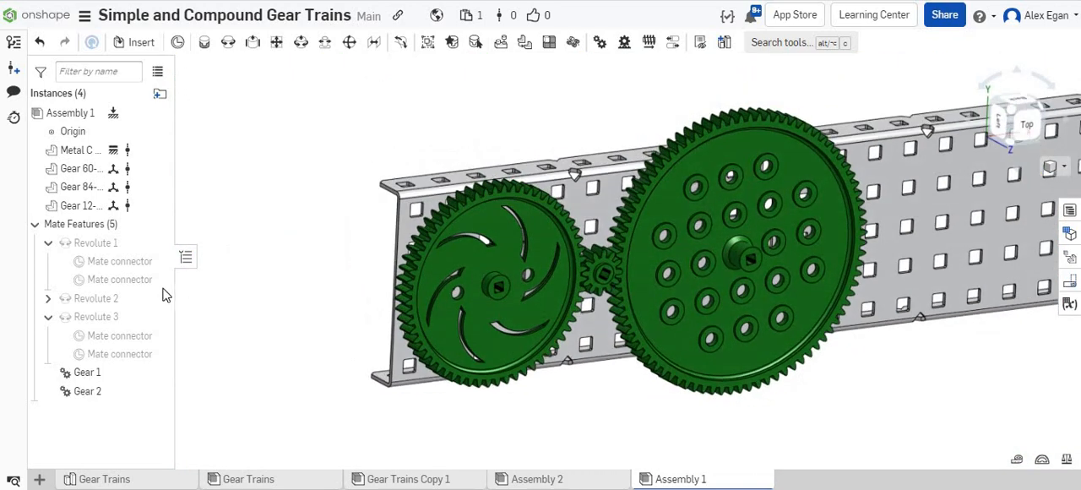
pyautogui.rightClick(116, 246)
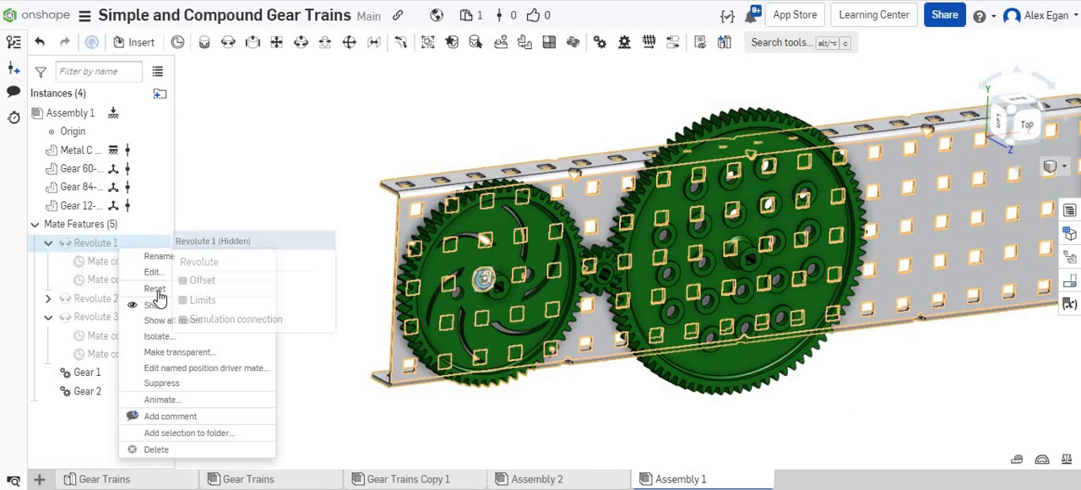
pyautogui.click(172, 399)
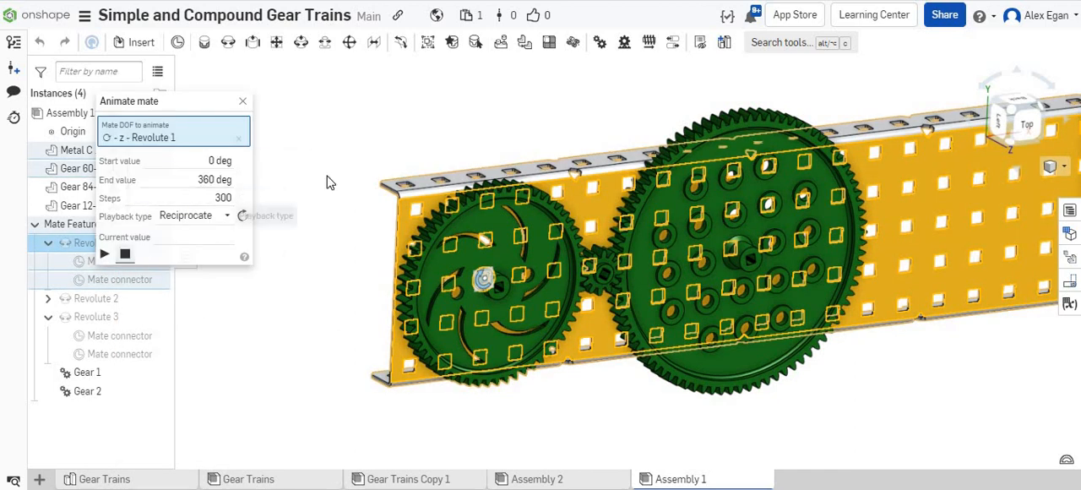
pyautogui.click(104, 253)
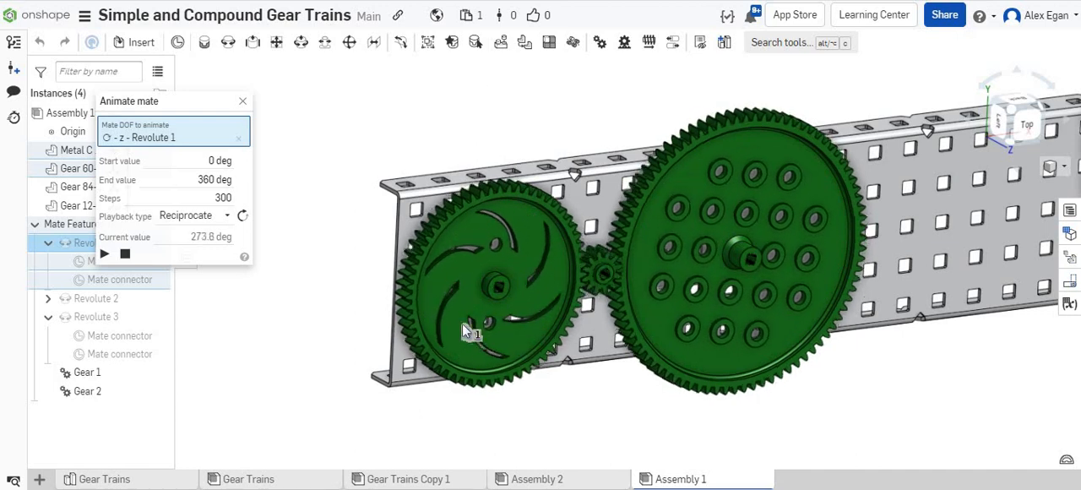
# Slow the Revolute 1 animation to 2000 steps and replay it, examining the meshing teeth of all three gears up close.
pyautogui.click(191, 179)
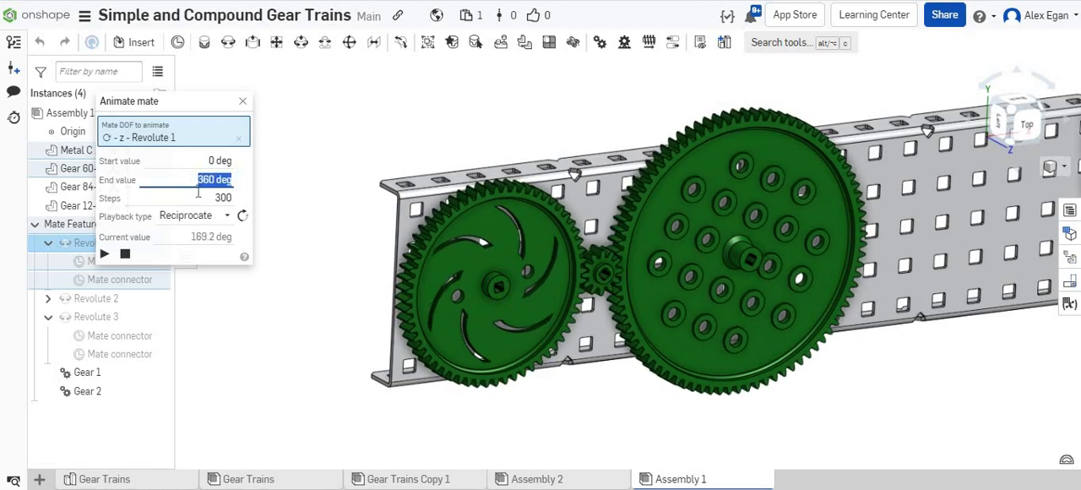
pyautogui.click(199, 197)
pyautogui.write('2000')
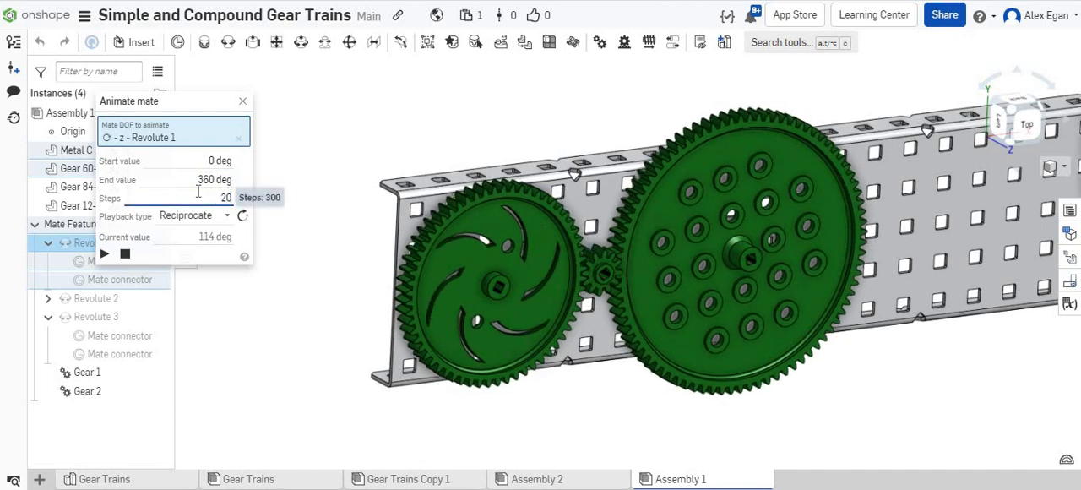
pyautogui.click(104, 255)
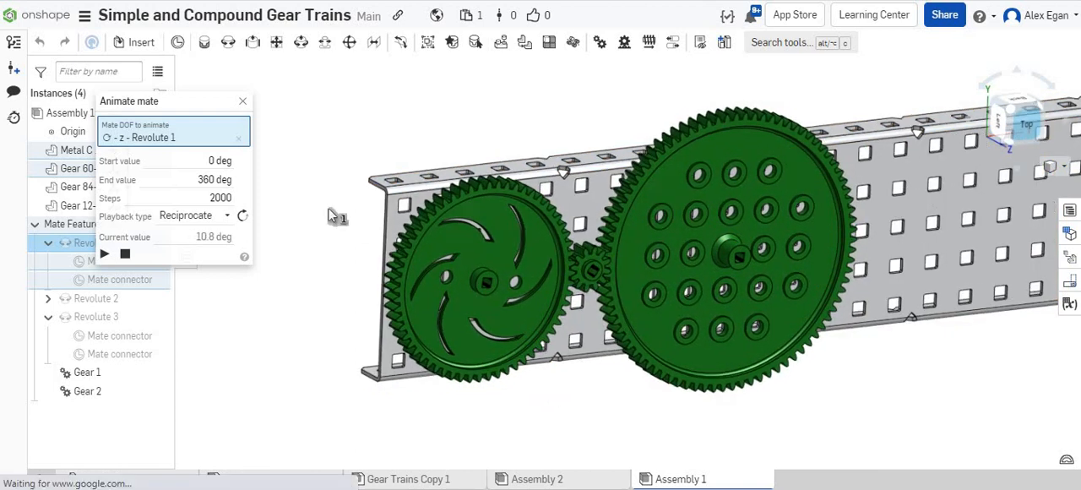
pyautogui.scroll(5, 330, 206)
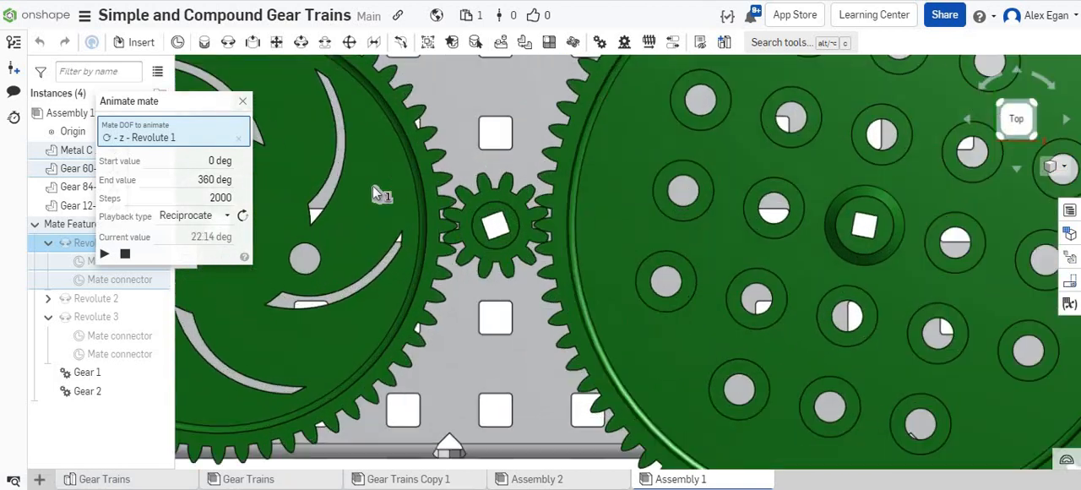
pyautogui.scroll(2, 372, 185)
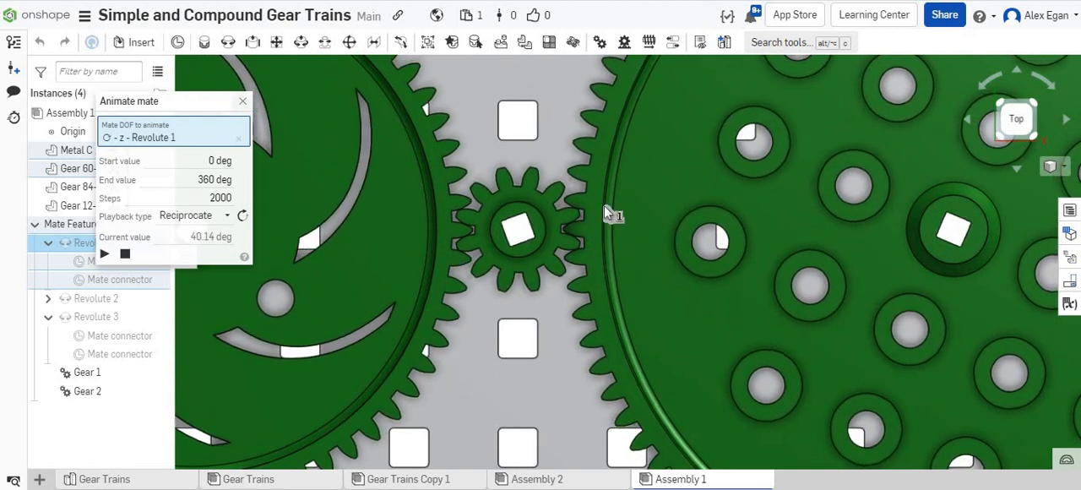
pyautogui.scroll(-5, 604, 205)
pyautogui.moveTo(595, 107); pyautogui.dragTo(595, 108, button='right')
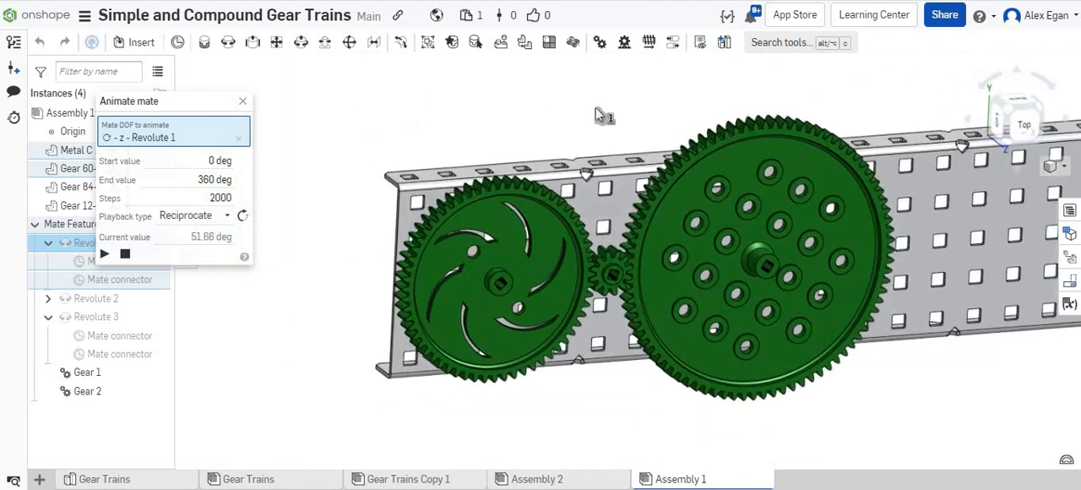